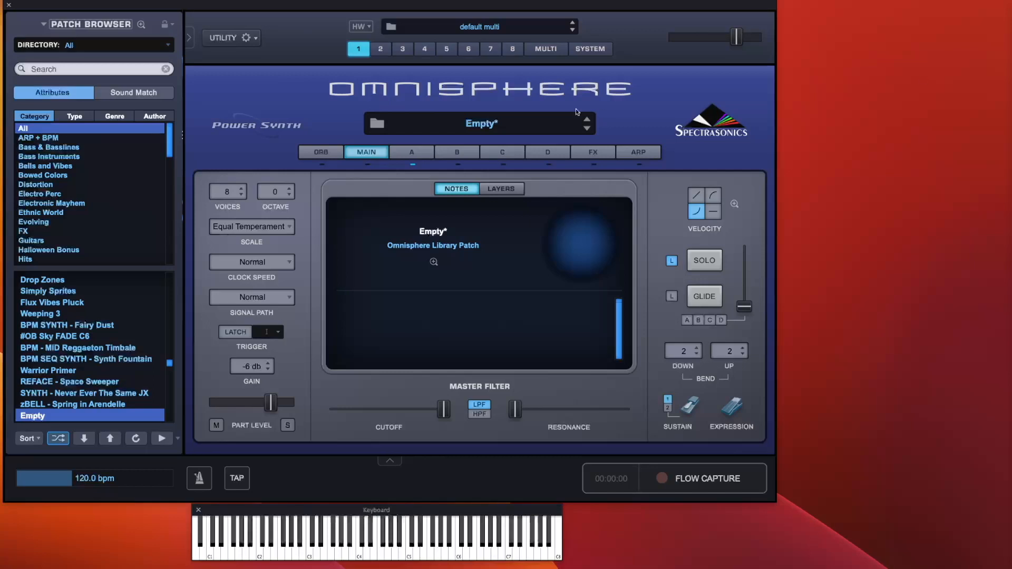
# - Open the Harmonia page in layer A's oscillator zoom and make sure Harmonia is switched on
pyautogui.click(417, 154)
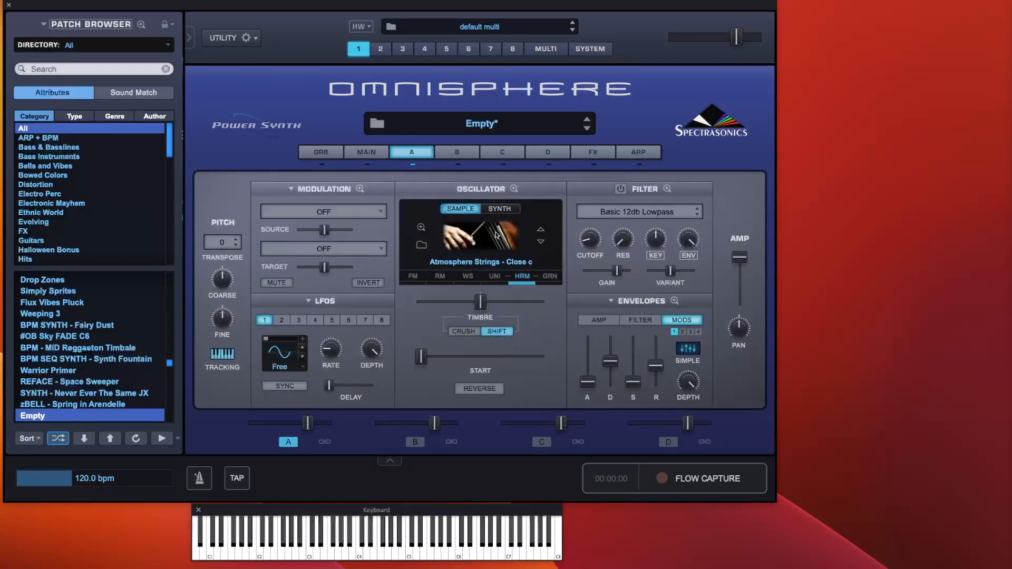
pyautogui.click(522, 278)
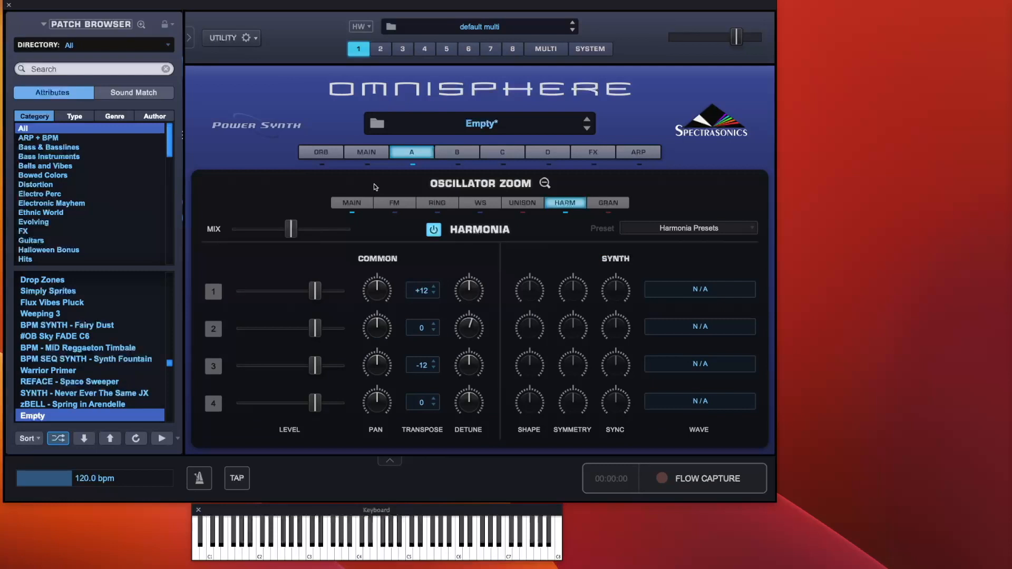
pyautogui.click(543, 183)
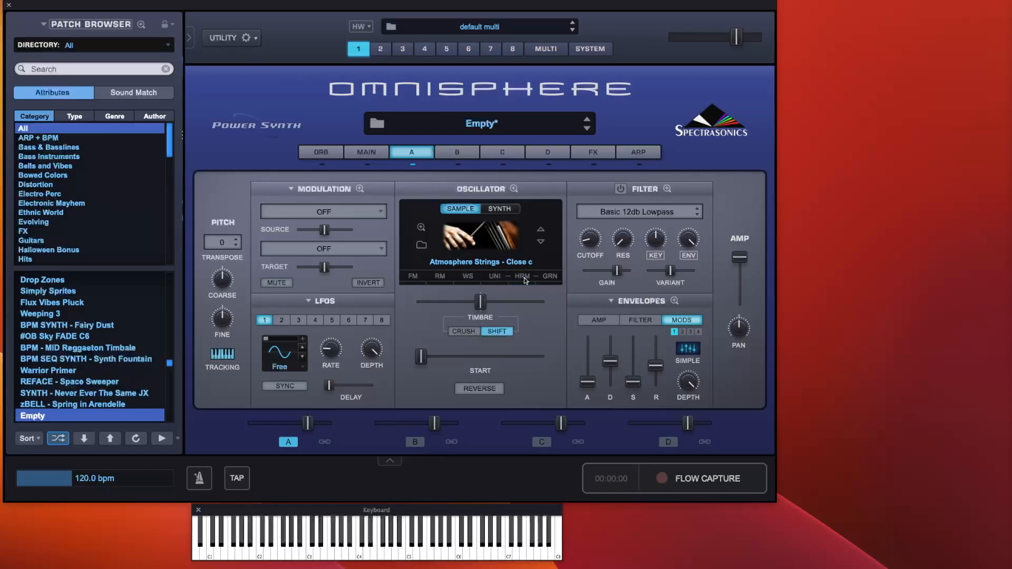
pyautogui.click(525, 280)
pyautogui.click(433, 230)
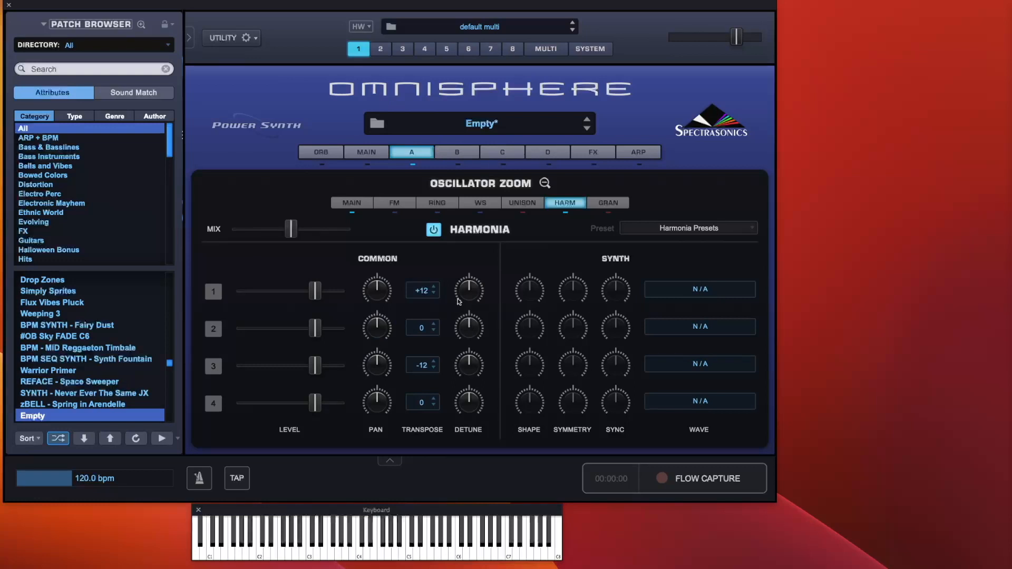
# - Set the transpose of harmony voice 1 to 0
pyautogui.click(423, 294)
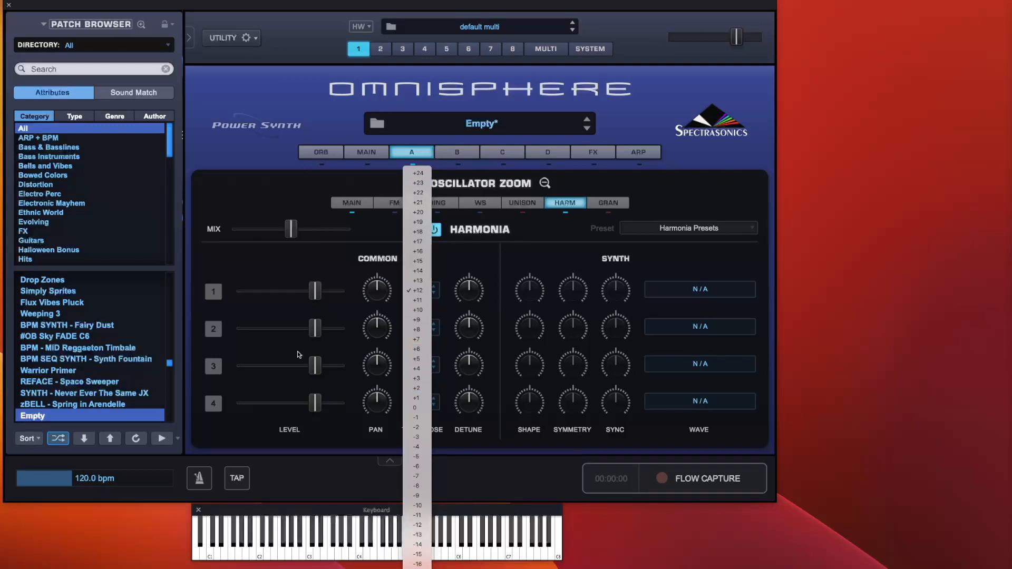
pyautogui.click(289, 269)
pyautogui.click(420, 290)
pyautogui.click(420, 408)
# - Switch harmony voice 1 on, compare the sound with it off, and leave it on
pyautogui.click(214, 292)
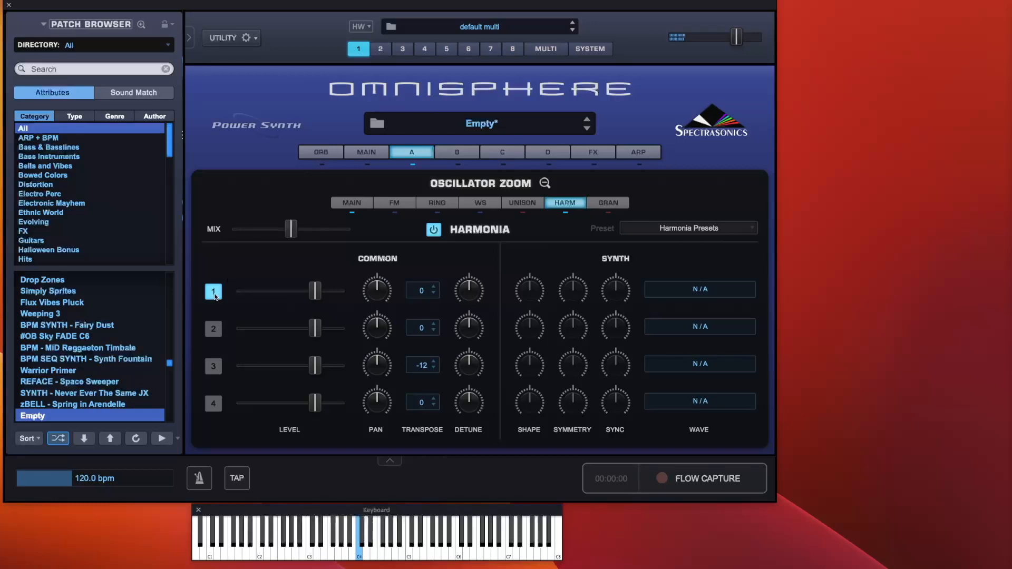
pyautogui.click(213, 291)
pyautogui.click(214, 291)
# - Audition harmony voice 1 transposed to +12, +24 and -12, ending back on +12
pyautogui.click(422, 291)
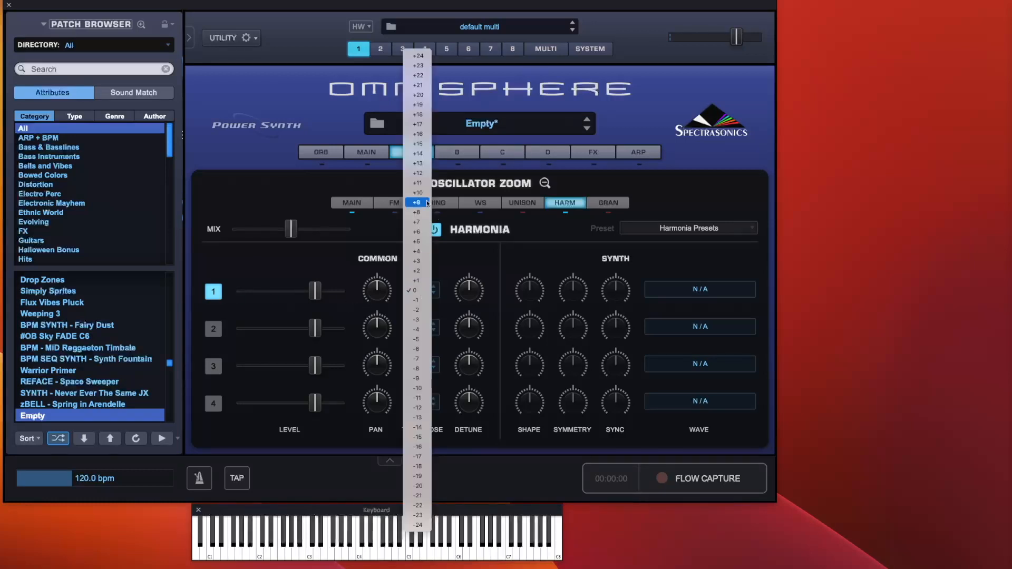
pyautogui.click(422, 175)
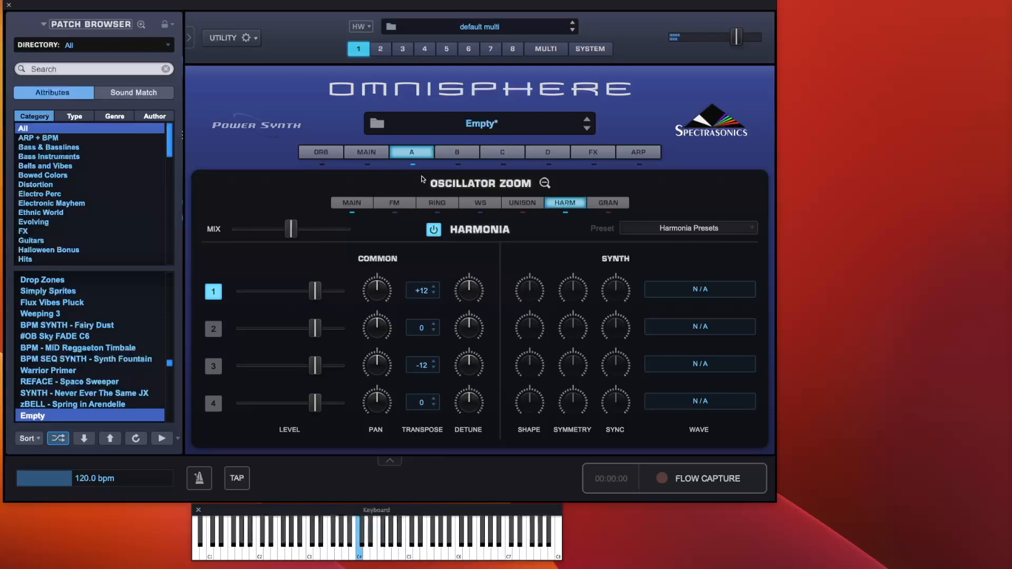
pyautogui.click(421, 290)
pyautogui.click(422, 175)
pyautogui.click(422, 291)
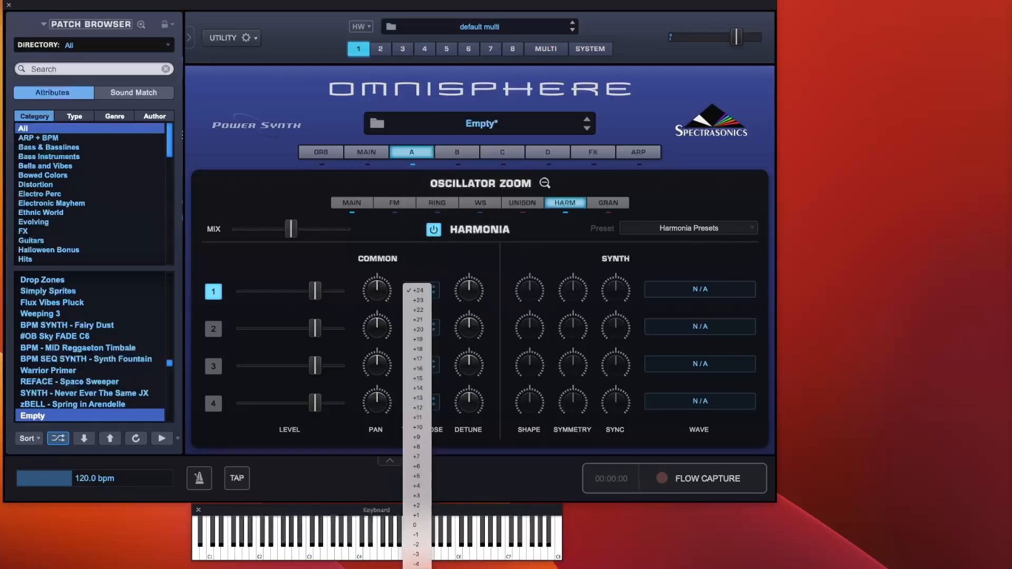
pyautogui.click(417, 568)
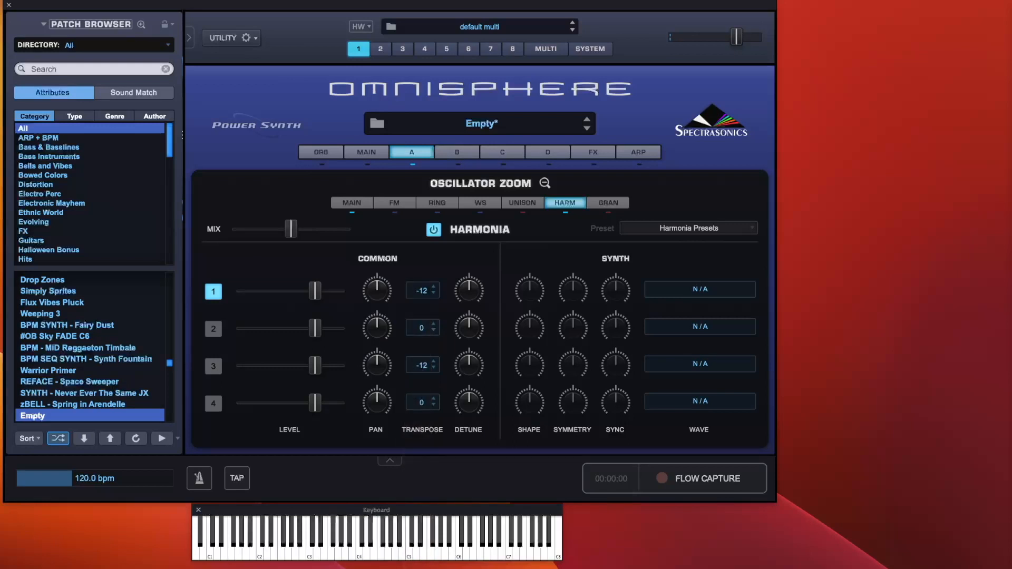
pyautogui.click(426, 292)
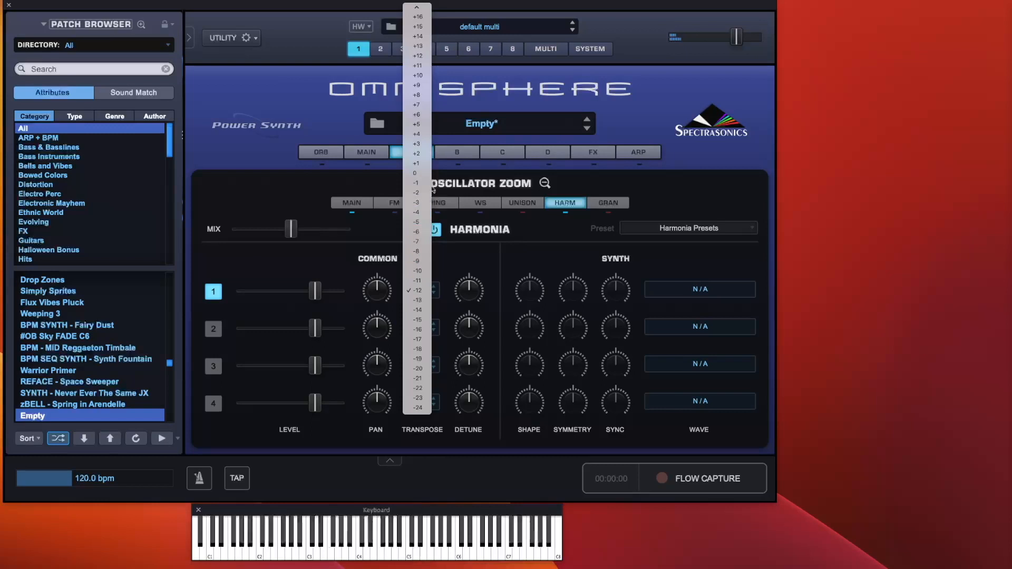
pyautogui.click(422, 57)
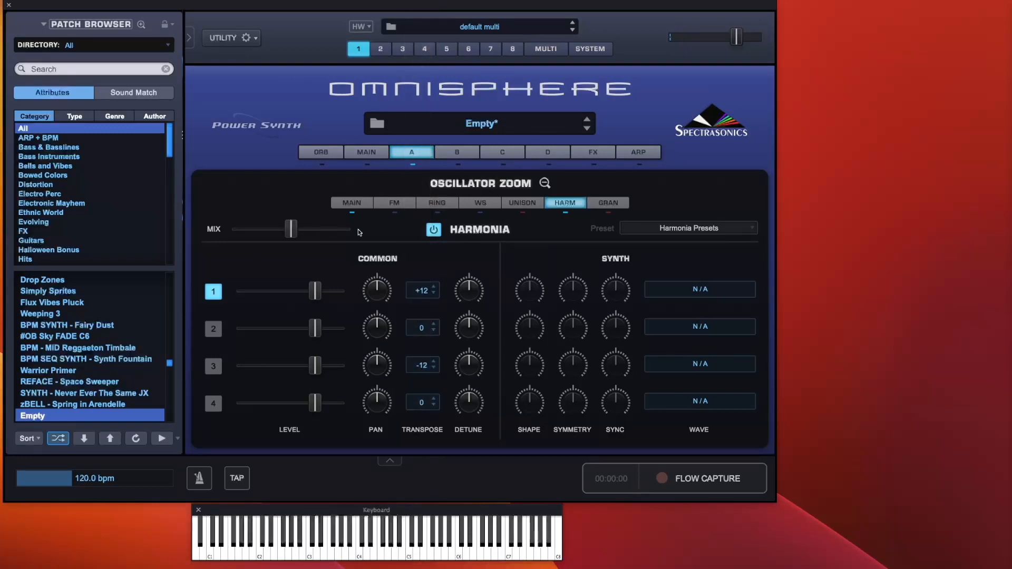
# - Enable harmony voices 2 and 3, compare combinations by toggling the voices, and leave voices 1, 2 and 3 on
pyautogui.click(213, 330)
pyautogui.click(217, 365)
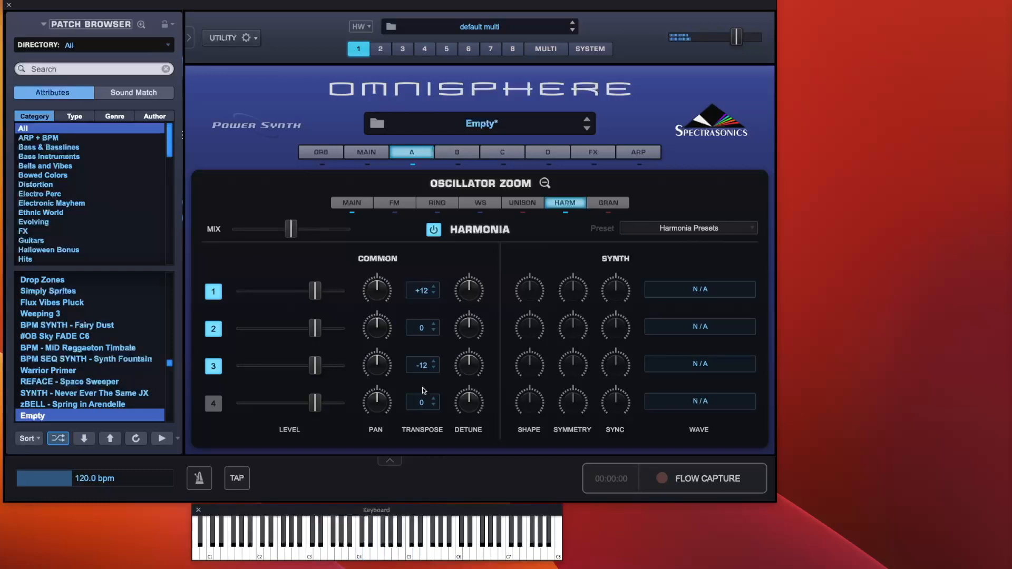
pyautogui.click(220, 294)
pyautogui.click(220, 327)
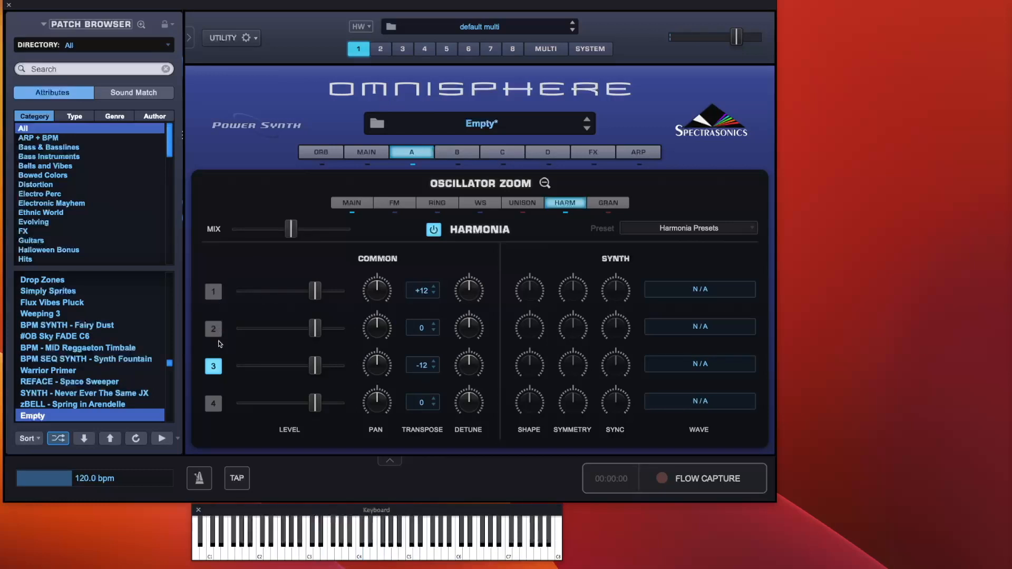
pyautogui.click(216, 367)
pyautogui.click(214, 323)
pyautogui.click(217, 294)
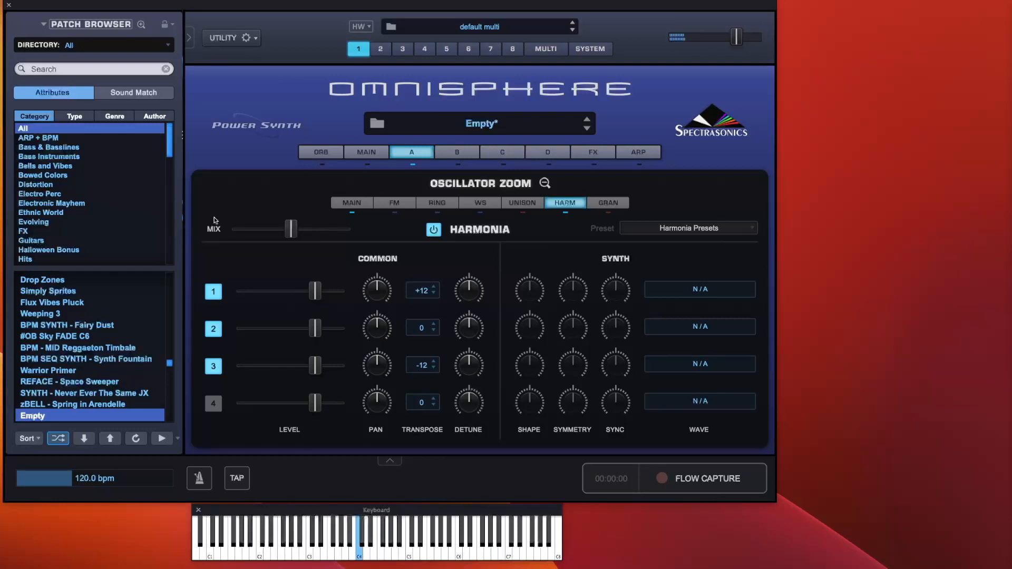
# - Raise the Harmonia mix slightly and view the modulation sources available for it
pyautogui.moveTo(284, 234)
pyautogui.mouseDown()
pyautogui.moveTo(226, 232)
pyautogui.moveTo(295, 235)
pyautogui.mouseUp()
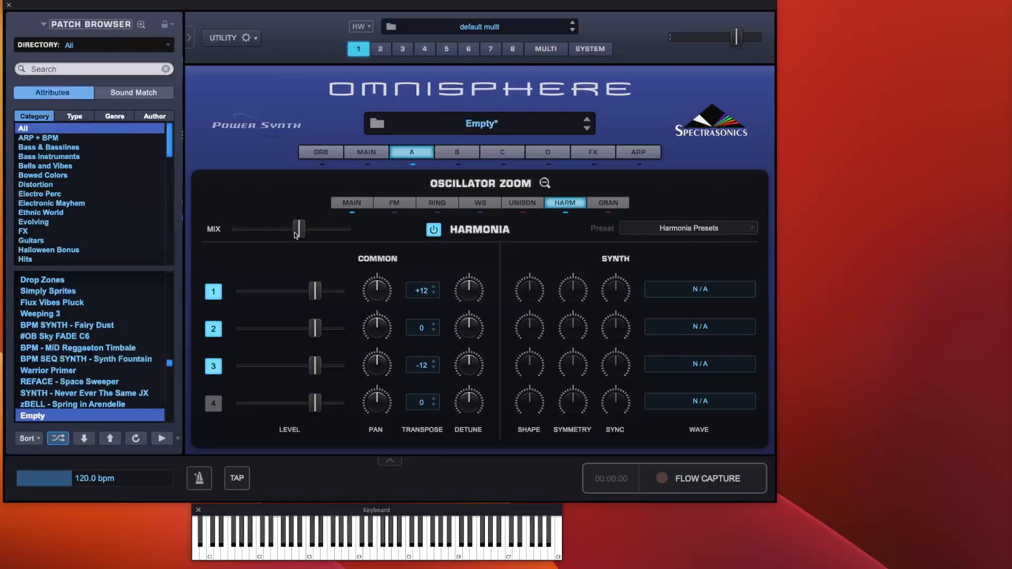
pyautogui.rightClick(296, 235)
pyautogui.moveTo(323, 256)
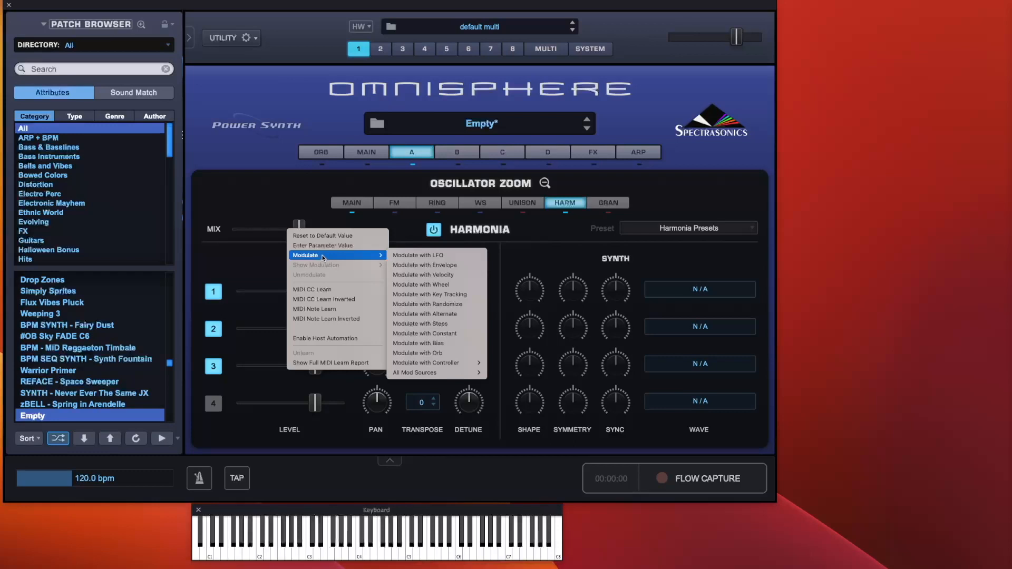
pyautogui.click(303, 192)
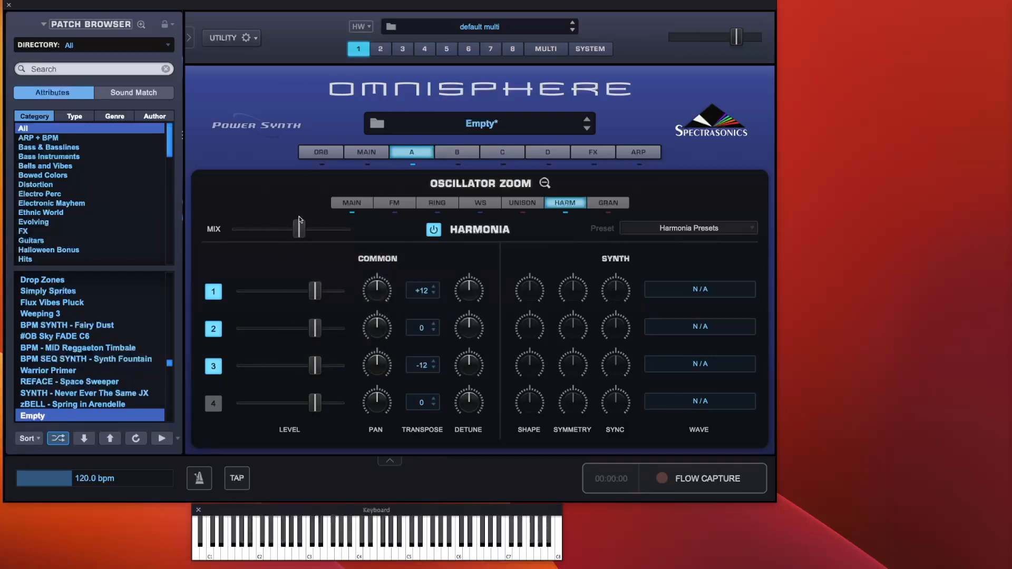
# - Check the modulation options for the level and pan of harmony voice 1
pyautogui.rightClick(315, 290)
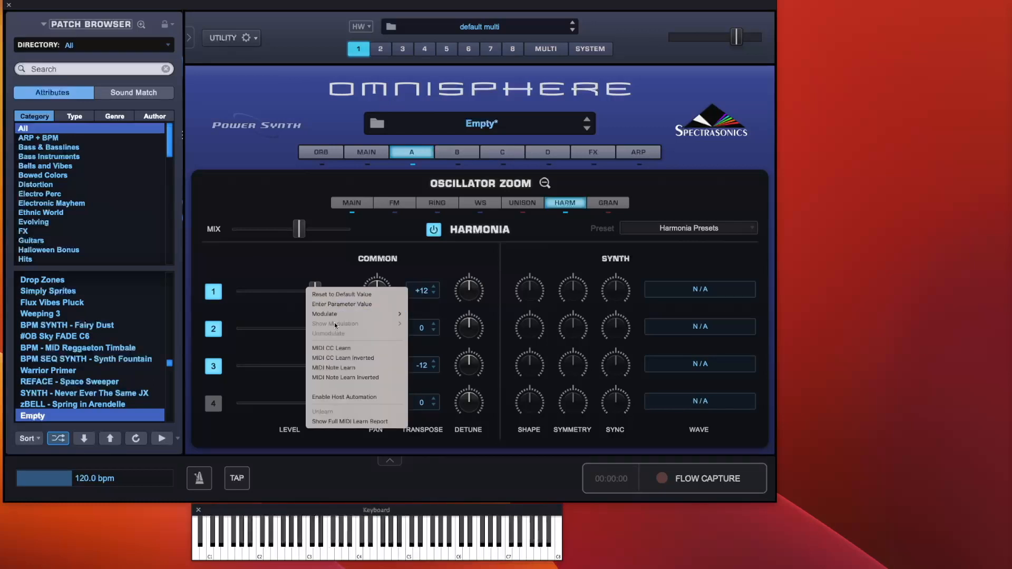
pyautogui.moveTo(338, 317)
pyautogui.click(300, 270)
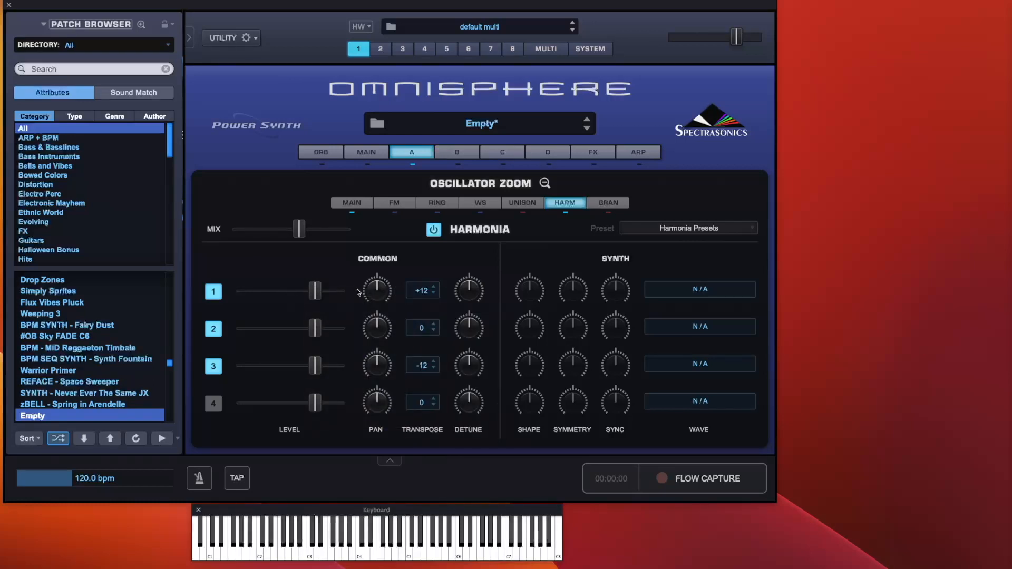
pyautogui.rightClick(377, 291)
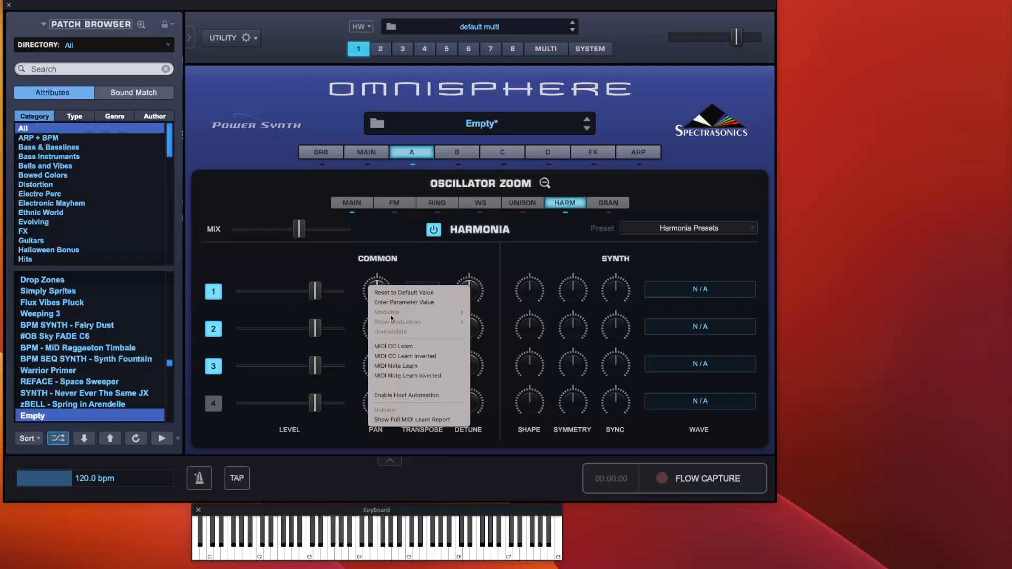
pyautogui.click(402, 264)
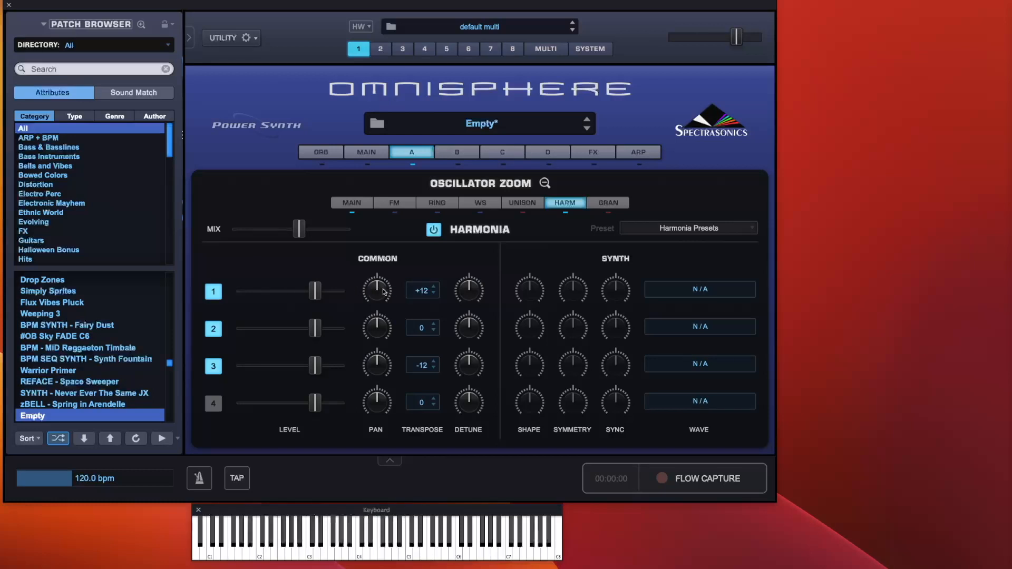
# - Try voice 1 panned hard left and voice 3 panned hard right, and reset both pans to centre
pyautogui.moveTo(384, 292); pyautogui.dragTo(382, 425)
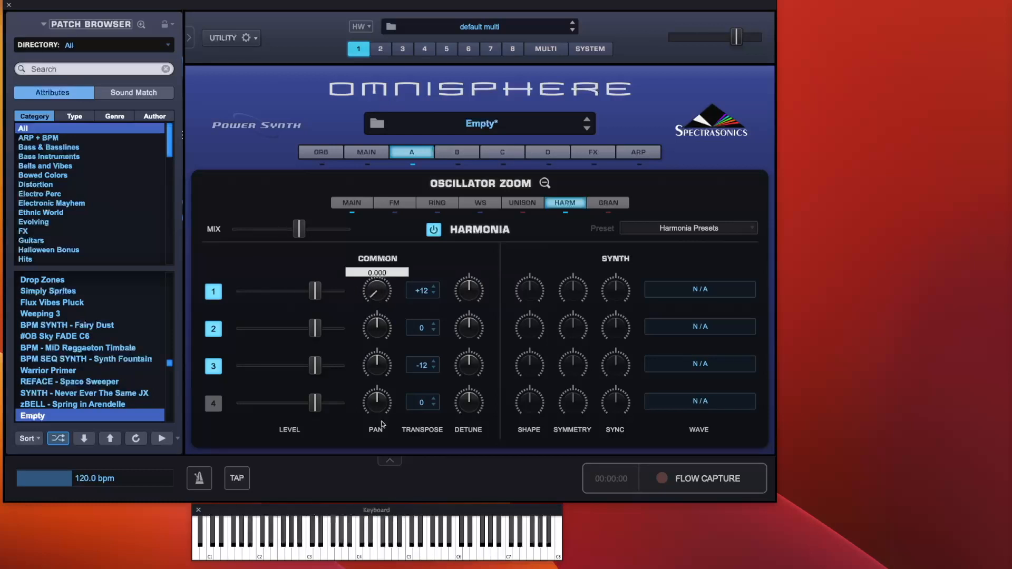
pyautogui.moveTo(381, 374); pyautogui.dragTo(401, 219)
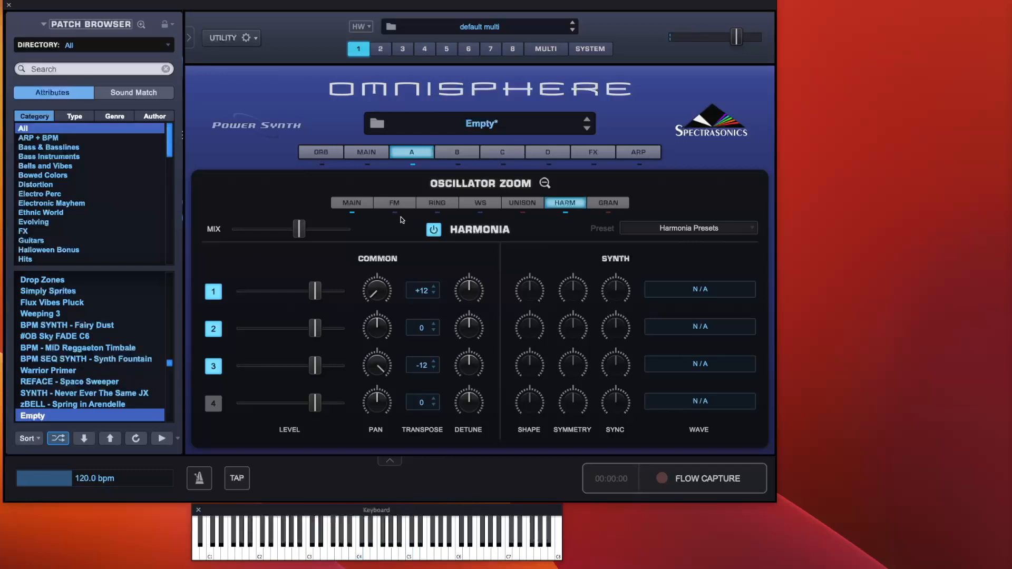
pyautogui.moveTo(387, 357); pyautogui.dragTo(373, 424)
pyautogui.click(380, 374)
pyautogui.doubleClick(380, 284)
pyautogui.moveTo(380, 284); pyautogui.dragTo(383, 258)
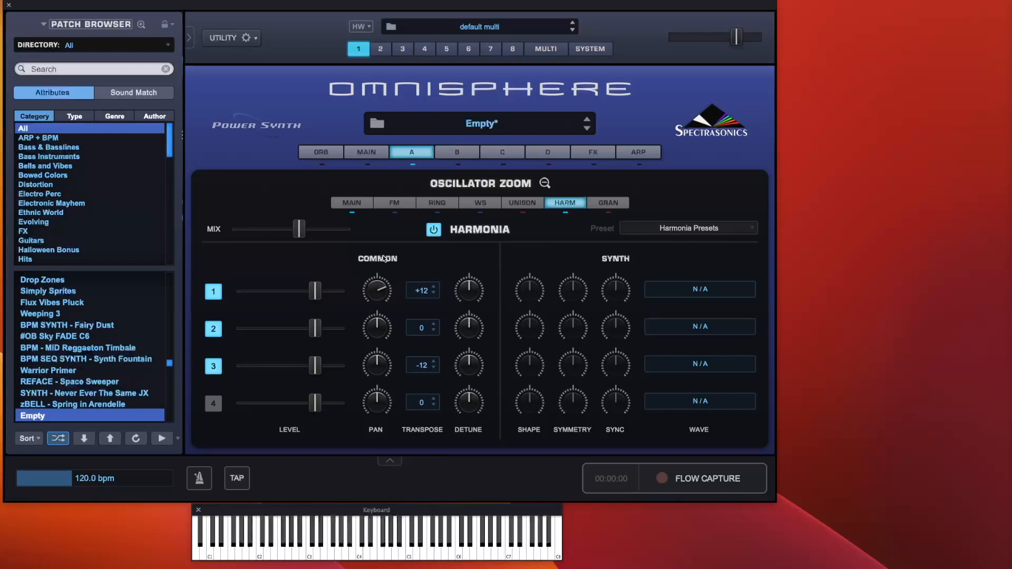
pyautogui.keyDown('super'); pyautogui.click(377, 289); pyautogui.keyUp('super')
# - Set the transpose of harmony voice 1 to 0 and step it up to +1
pyautogui.click(427, 293)
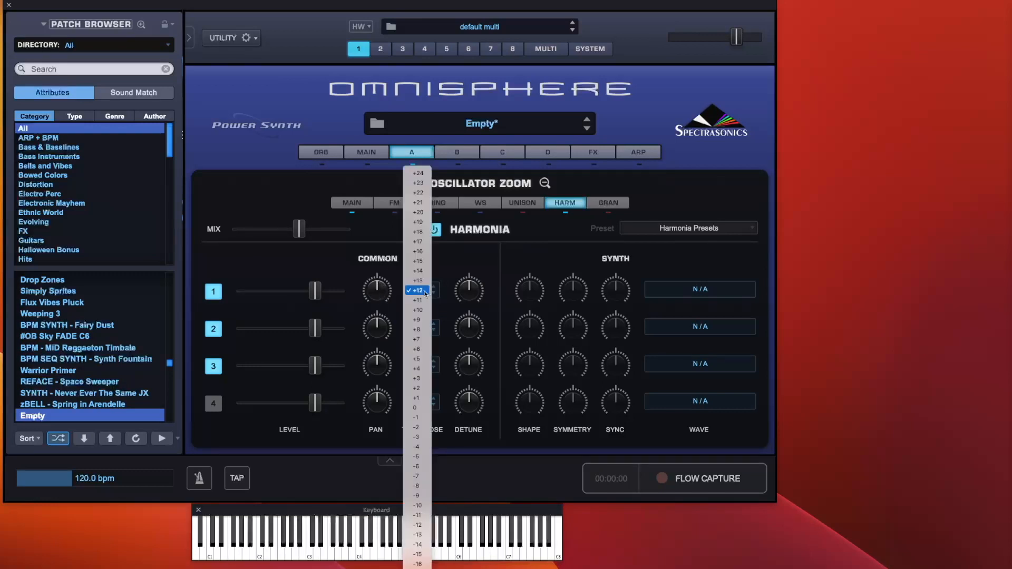
pyautogui.click(417, 410)
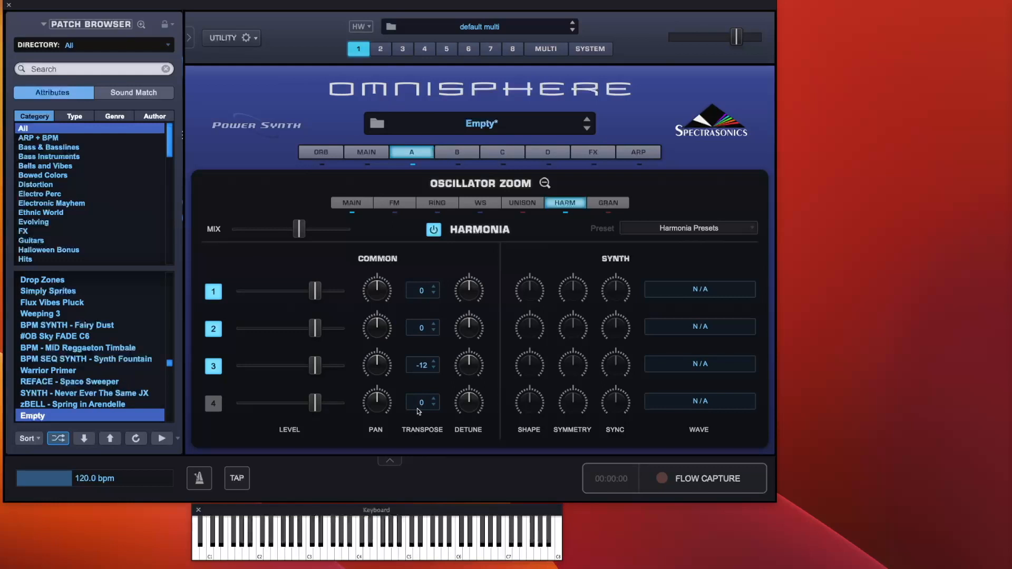
pyautogui.click(435, 287)
pyautogui.click(434, 288)
pyautogui.click(434, 294)
# - Switch off harmony voices 1, 2 and 3, toggling voice 1 once more to compare the sound
pyautogui.click(212, 336)
pyautogui.click(217, 375)
pyautogui.click(216, 293)
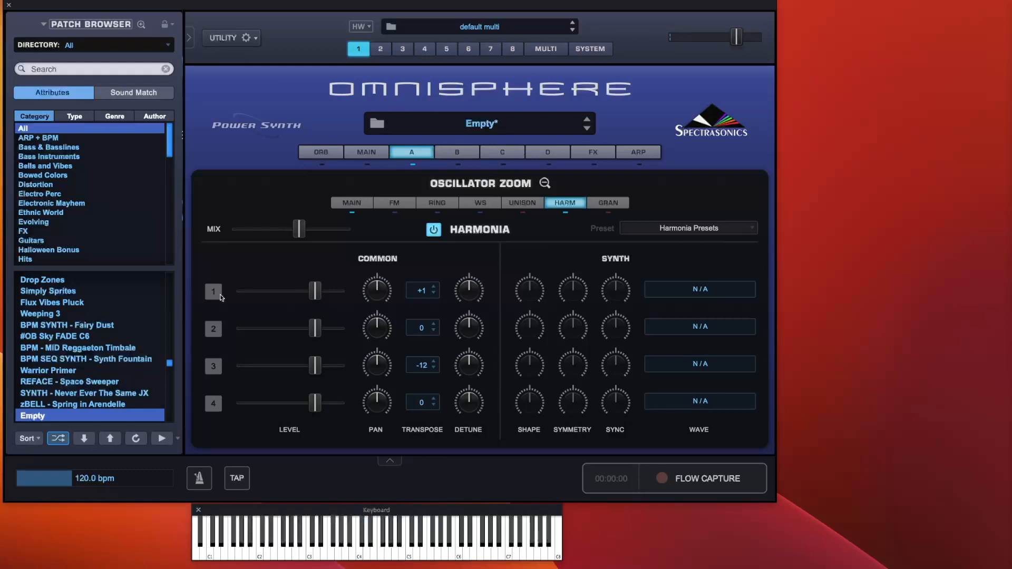
pyautogui.click(220, 296)
pyautogui.click(220, 297)
# - Raise voice 1's transpose to +4, compare the sound with the voice on and off, and leave it on
pyautogui.click(434, 288)
pyautogui.click(215, 291)
pyautogui.click(215, 295)
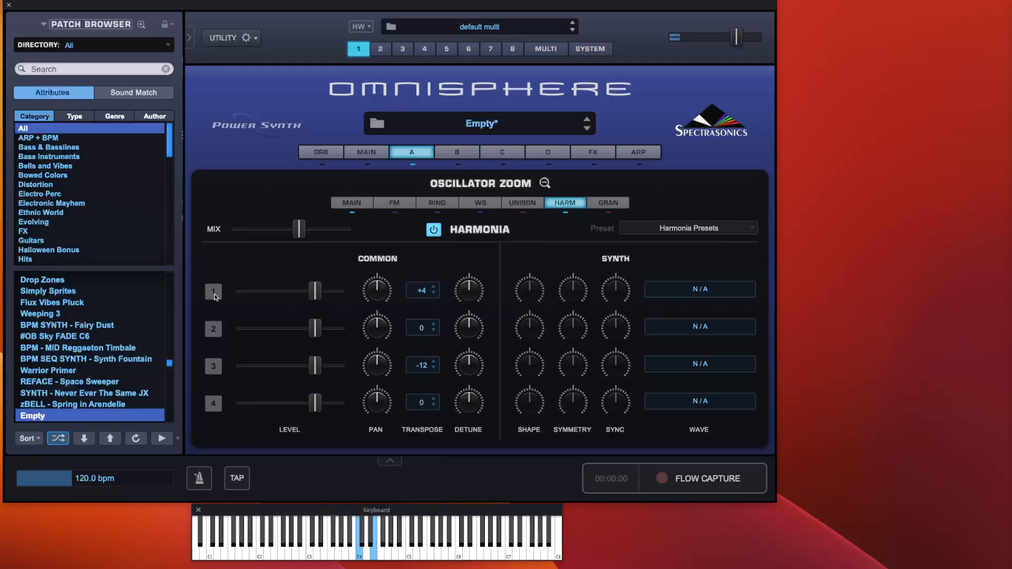
pyautogui.click(213, 293)
pyautogui.click(214, 293)
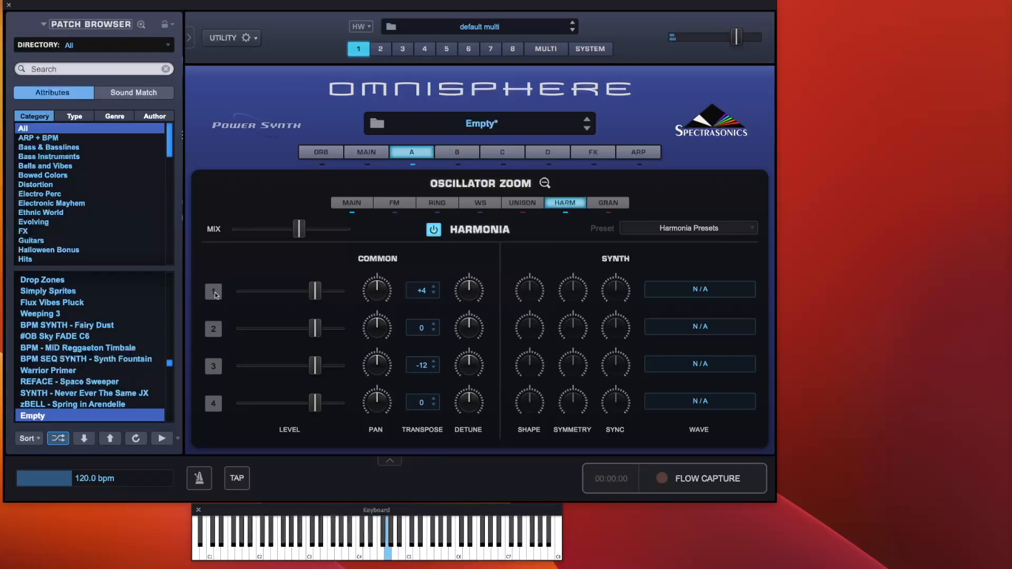
pyautogui.click(215, 293)
# - Transpose harmony voice 1 to +7 and voice 3 to +3, and switch on voices 2 and 3
pyautogui.click(427, 290)
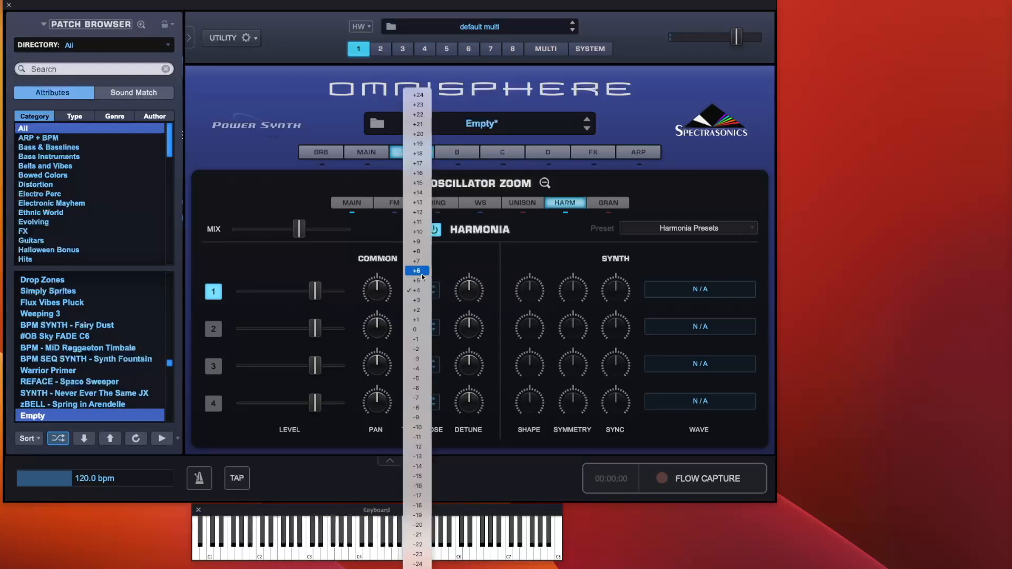
pyautogui.click(422, 262)
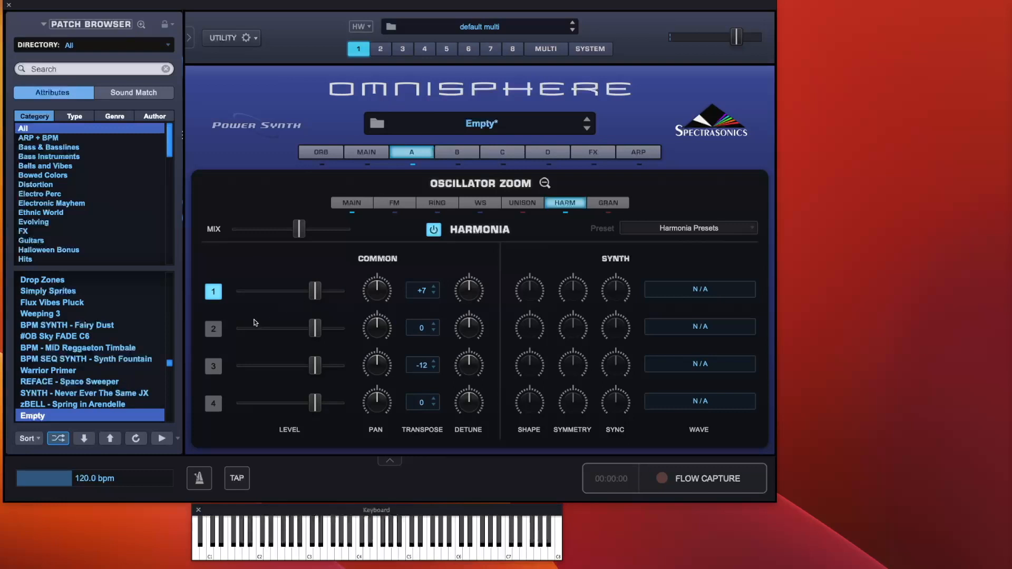
pyautogui.click(423, 367)
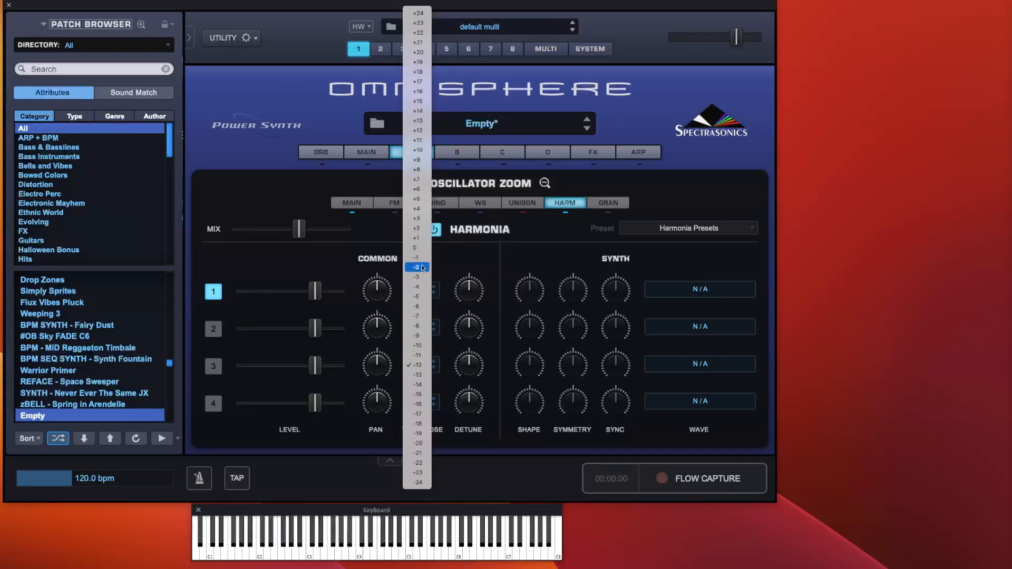
pyautogui.click(422, 218)
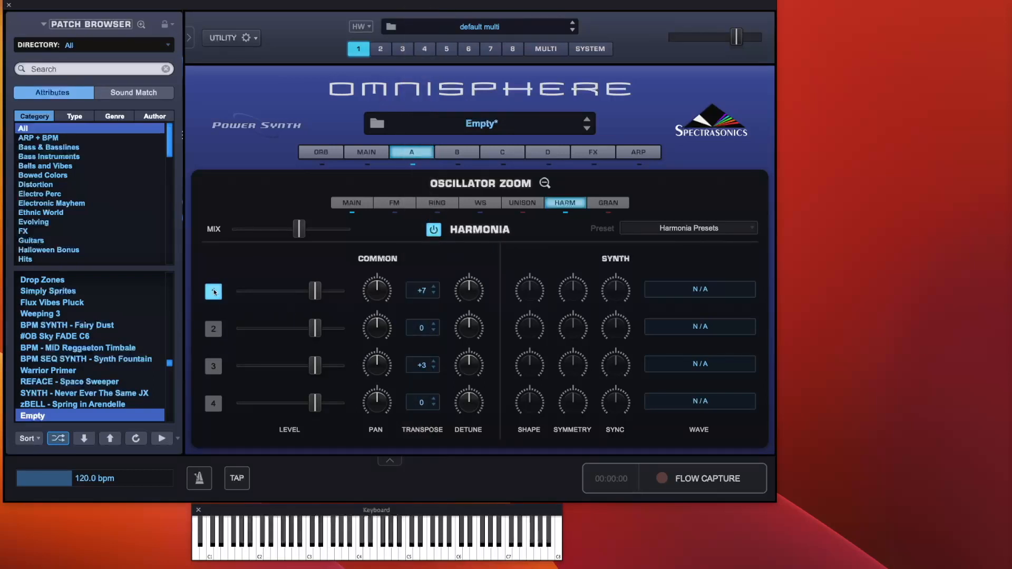
pyautogui.click(215, 329)
pyautogui.click(214, 368)
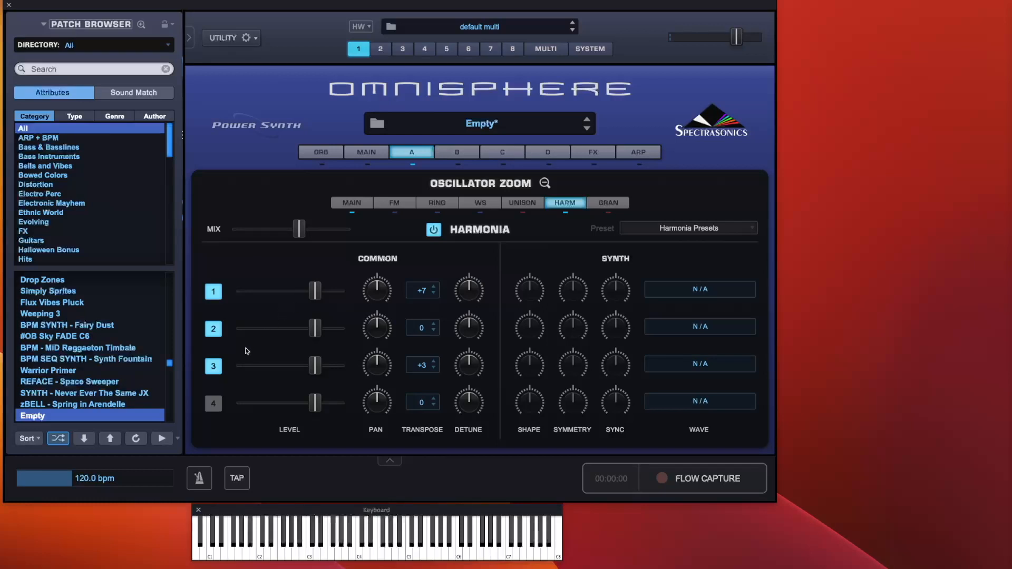
# - Switch off harmony voices 3, 2 and 1
pyautogui.click(213, 366)
pyautogui.click(214, 331)
pyautogui.click(215, 293)
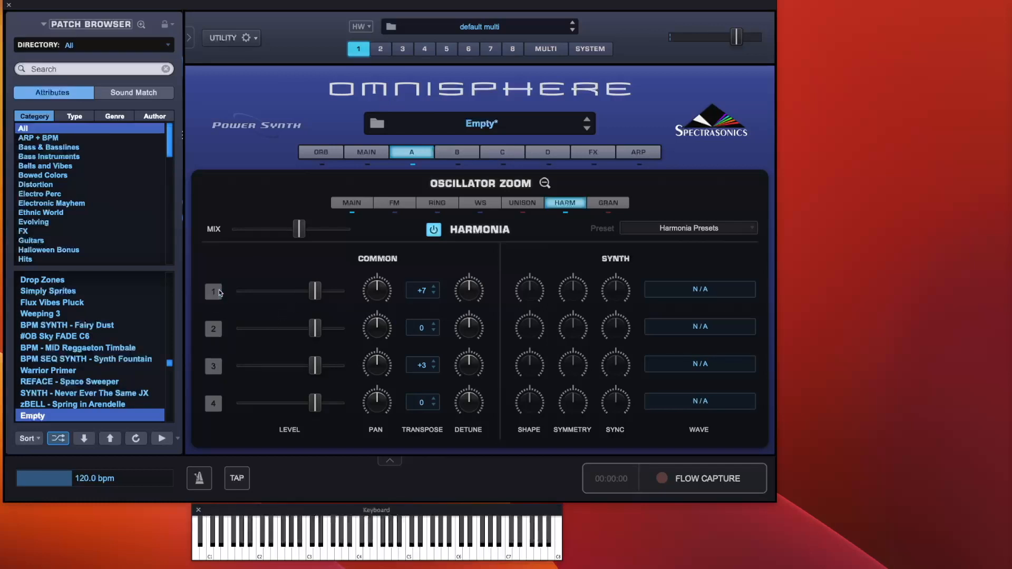
# - Look over the Harmonia preset options and categories without loading a preset
pyautogui.click(682, 228)
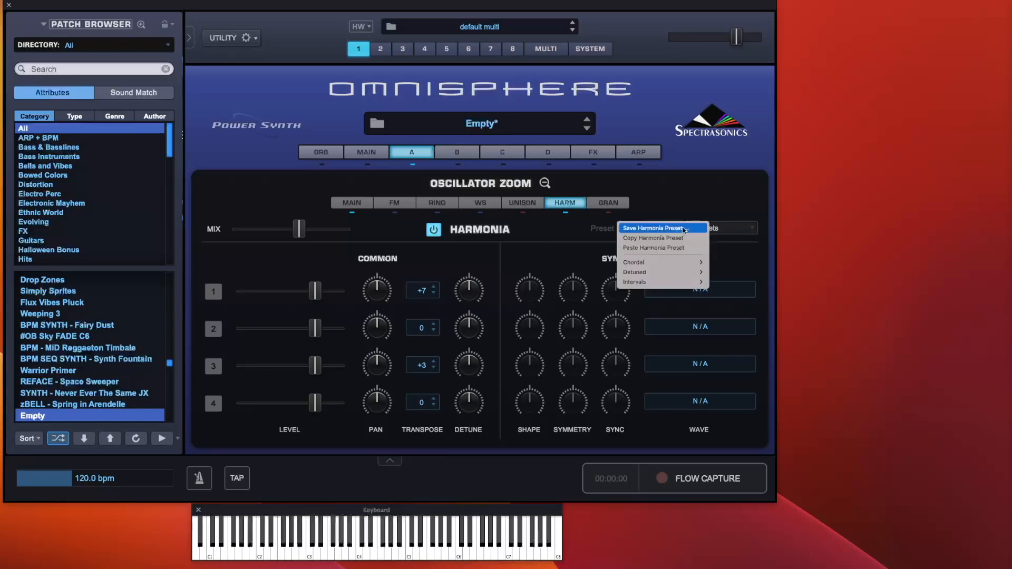
pyautogui.moveTo(674, 262)
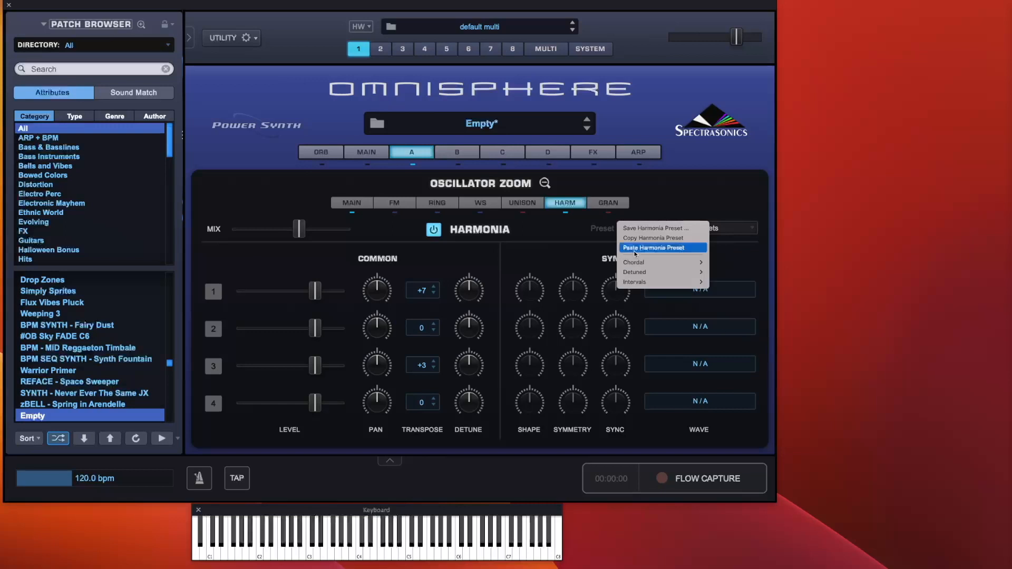
pyautogui.click(489, 255)
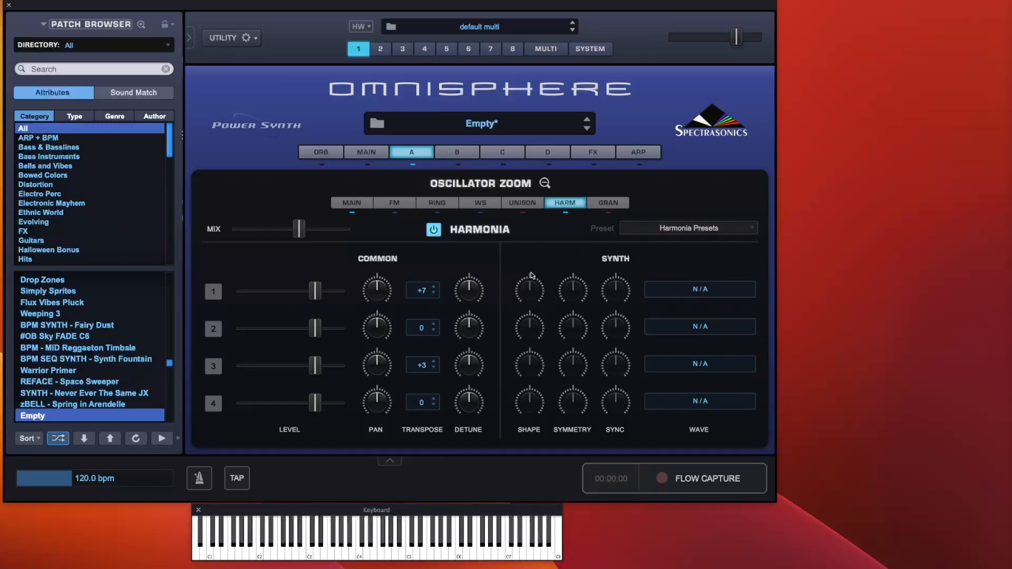
# - Switch on harmony voice 1 and view the modulation sources available for its detune
pyautogui.click(214, 293)
pyautogui.moveTo(467, 290)
pyautogui.mouseDown()
pyautogui.moveTo(464, 331)
pyautogui.moveTo(467, 288)
pyautogui.mouseUp()
pyautogui.rightClick(466, 288)
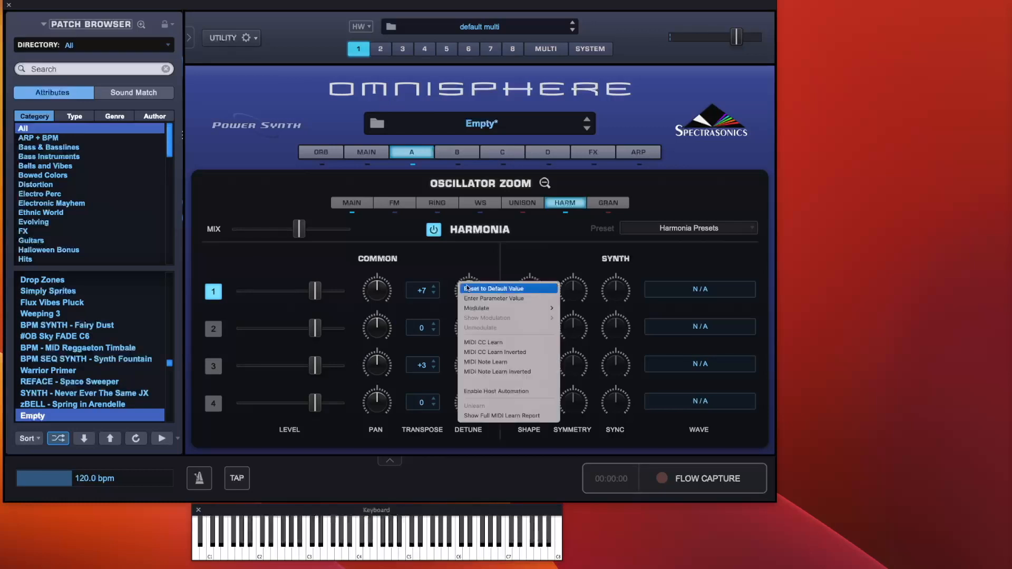
pyautogui.moveTo(495, 310)
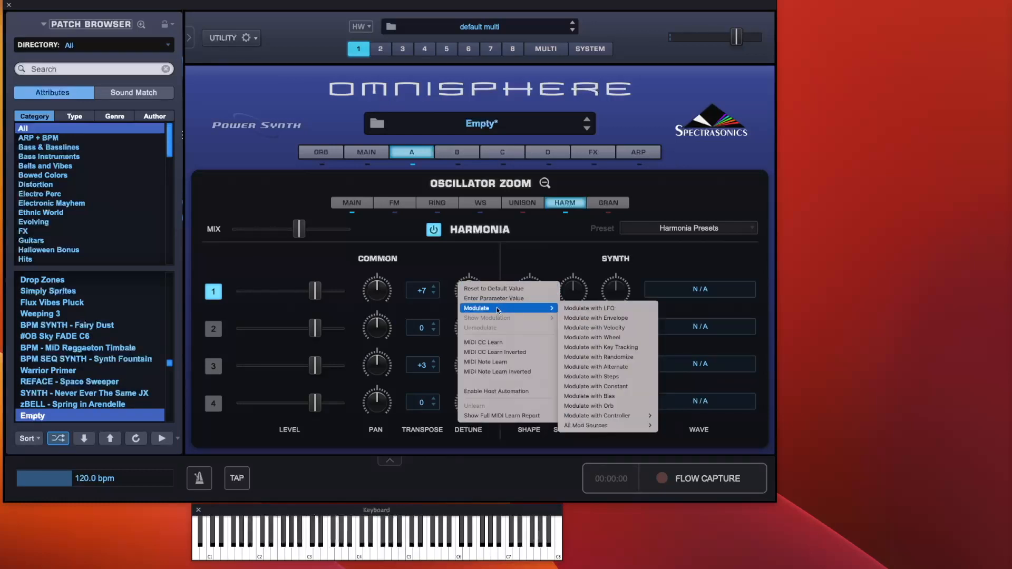
pyautogui.click(501, 256)
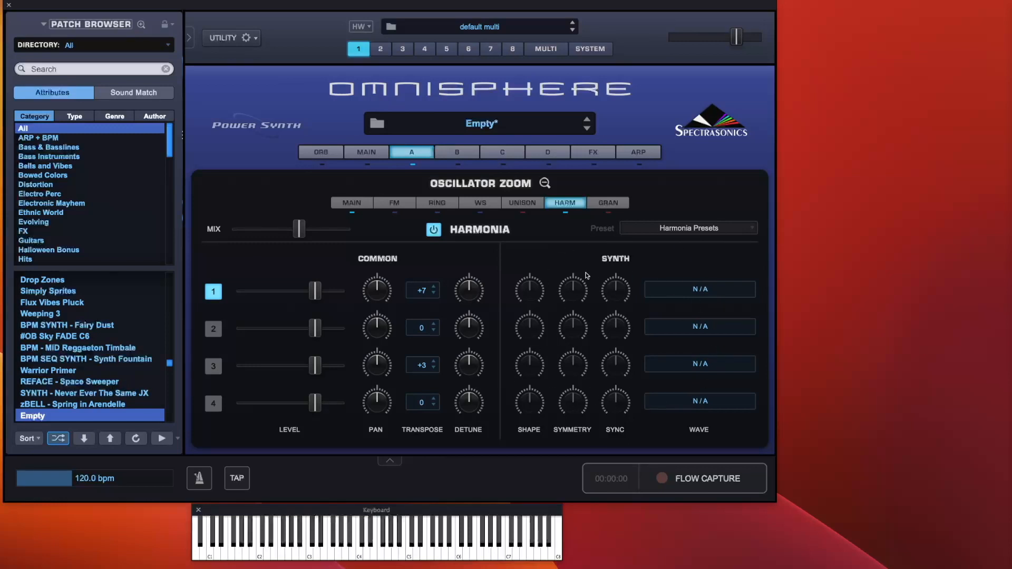
# - Switch layer A's oscillator from sample to synth mode and return to the Harmonia page
pyautogui.click(544, 183)
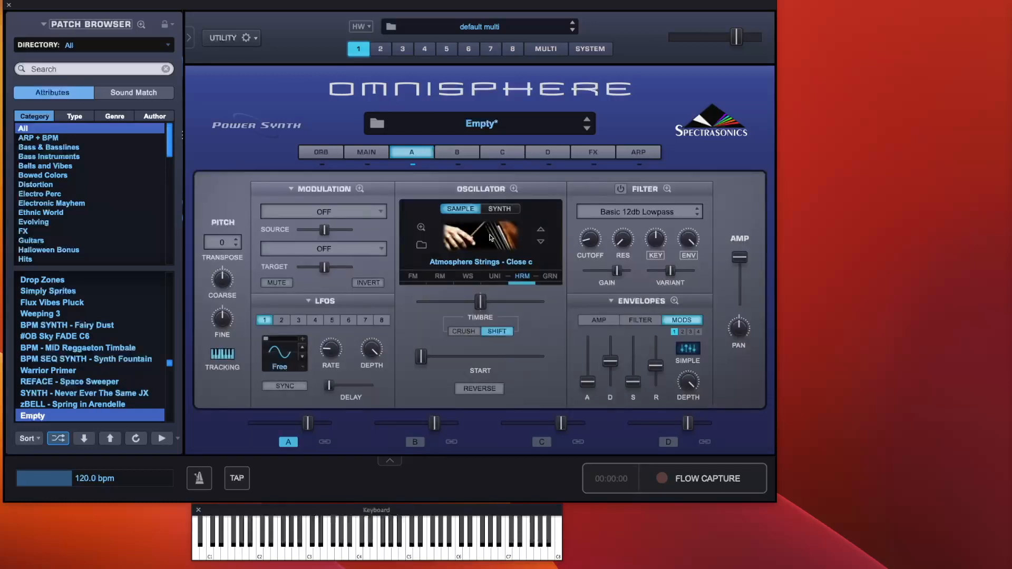
pyautogui.click(501, 209)
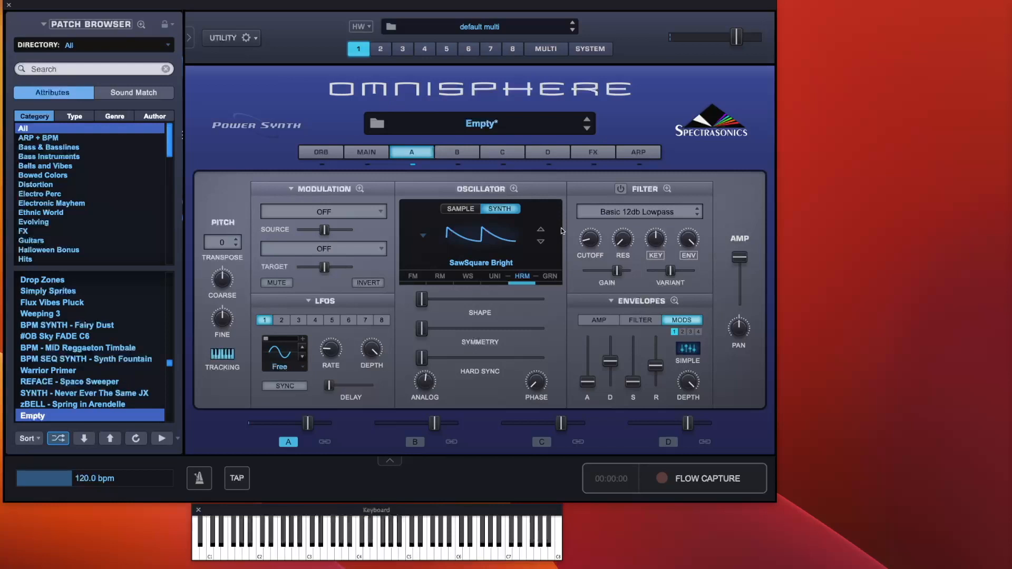
pyautogui.click(523, 276)
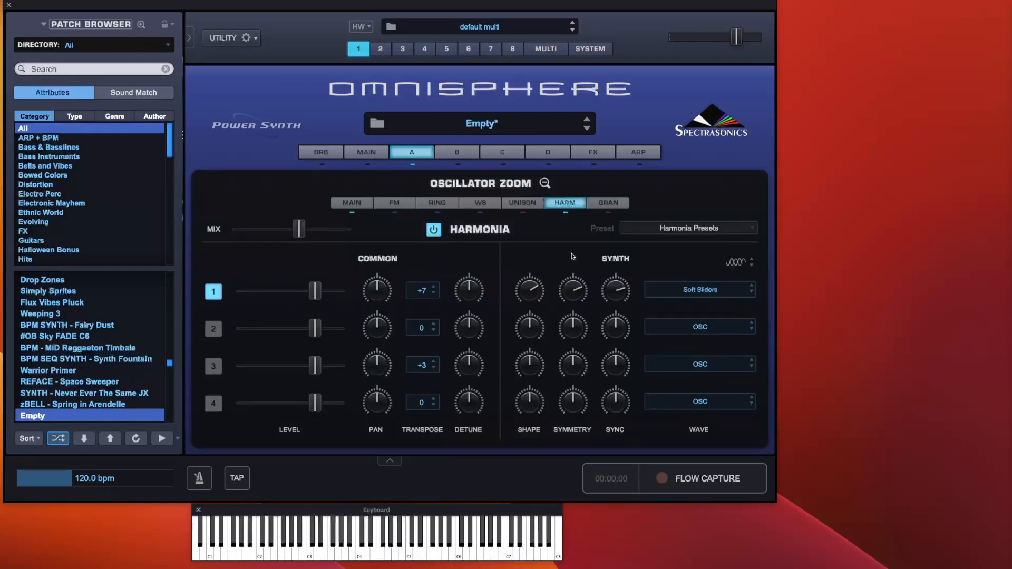
# - Reset harmony voice 1's shape, symmetry and sync, and set its wave to OSC
pyautogui.click(532, 290)
pyautogui.click(571, 290)
pyautogui.click(606, 293)
pyautogui.click(623, 293)
pyautogui.keyDown('super'); pyautogui.click(619, 290); pyautogui.keyUp('super')
pyautogui.click(685, 289)
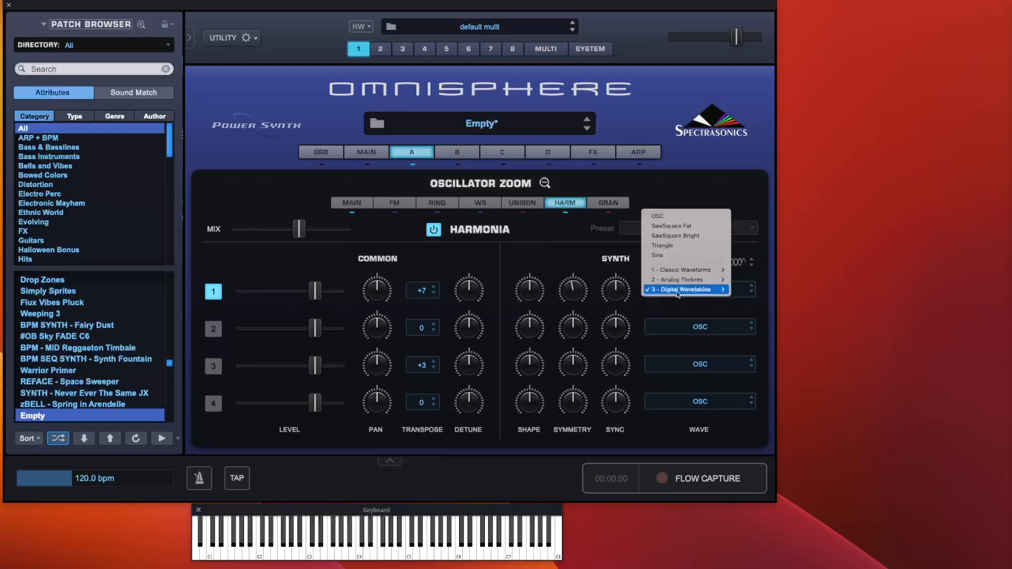
pyautogui.click(679, 217)
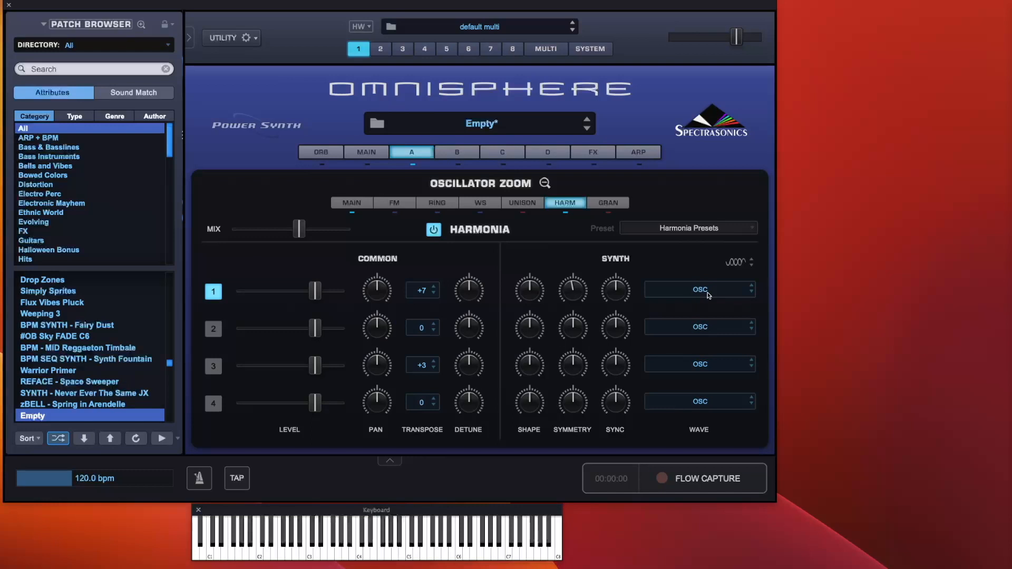
# - Set harmony voice 1's transpose to +12 and check the layer's main oscillator waveform
pyautogui.click(421, 294)
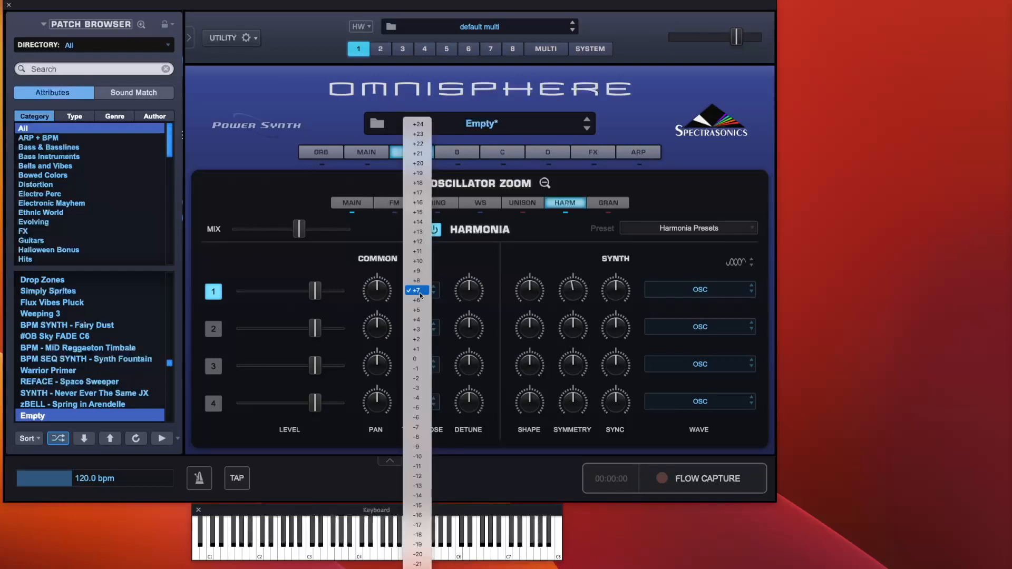
pyautogui.click(419, 241)
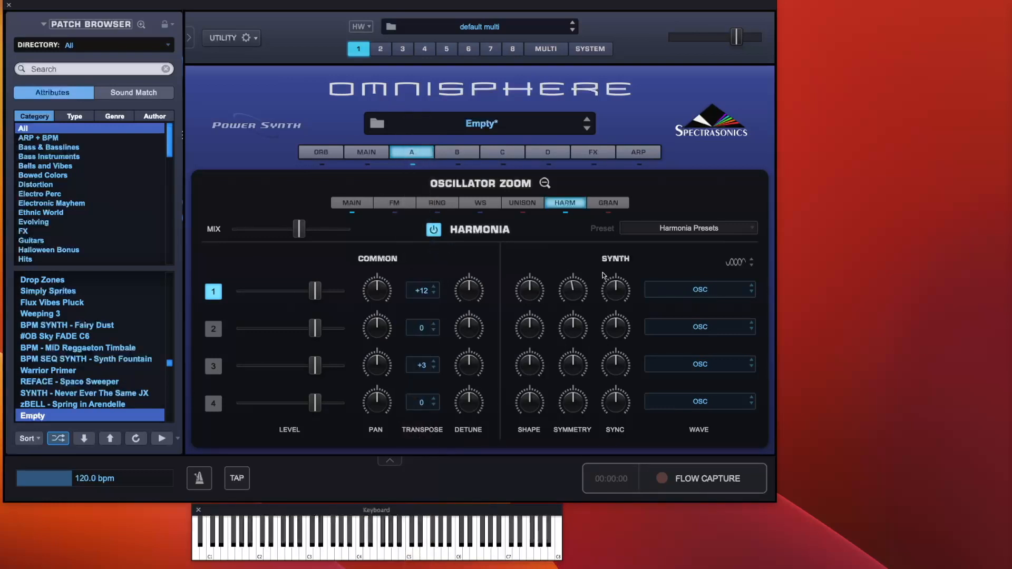
pyautogui.click(546, 184)
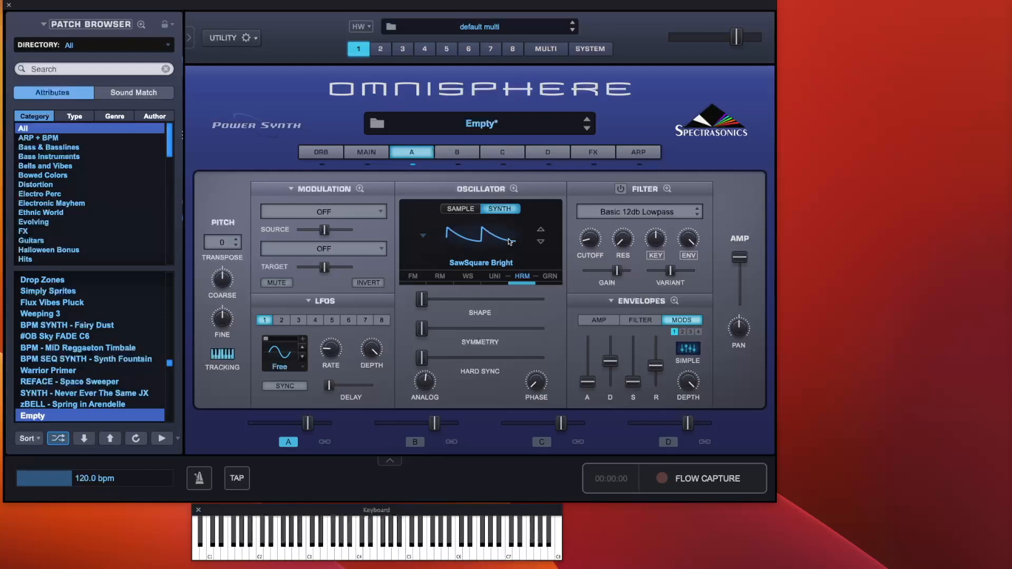
pyautogui.click(524, 276)
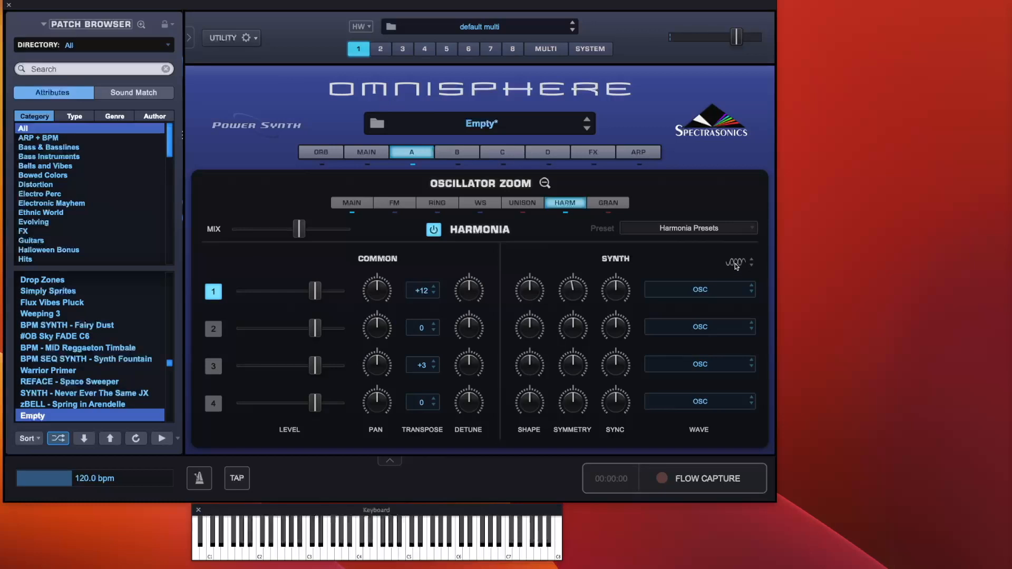
# - Examine the Harmonia wave choices for voice 1 and compare them with layer A's main oscillator waveform
pyautogui.click(751, 265)
pyautogui.click(752, 260)
pyautogui.click(700, 291)
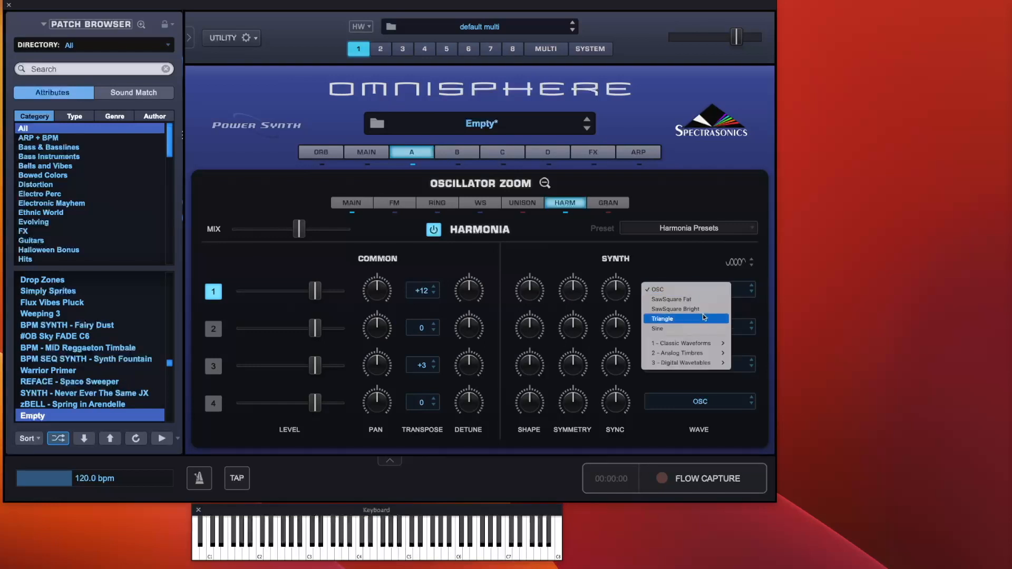
pyautogui.click(671, 269)
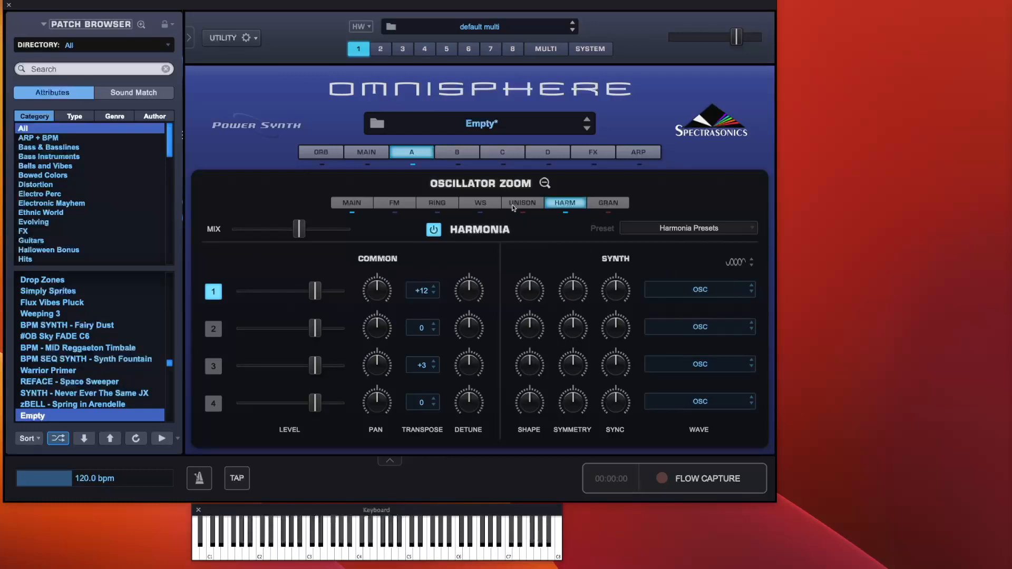
pyautogui.click(546, 184)
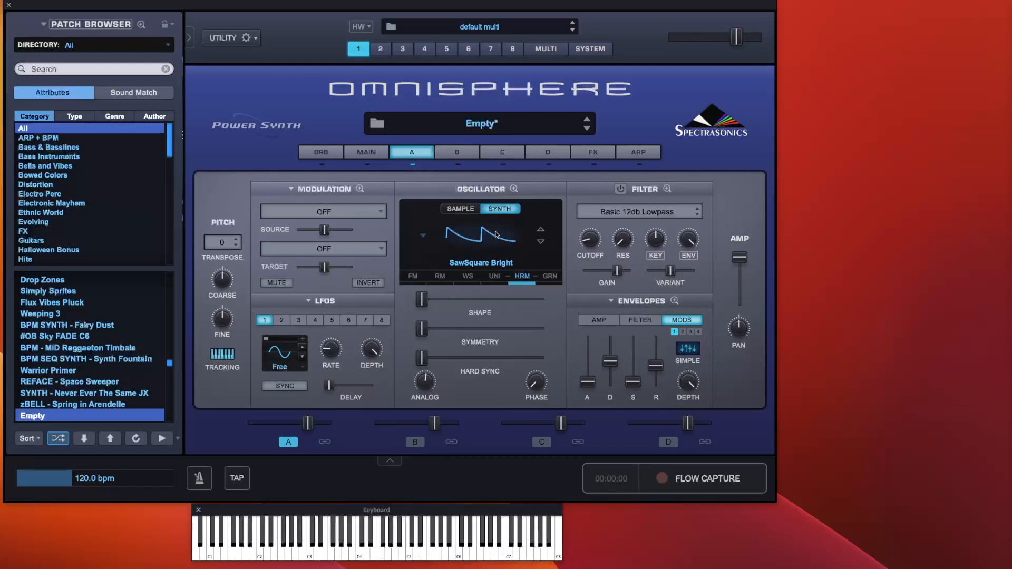
pyautogui.click(514, 190)
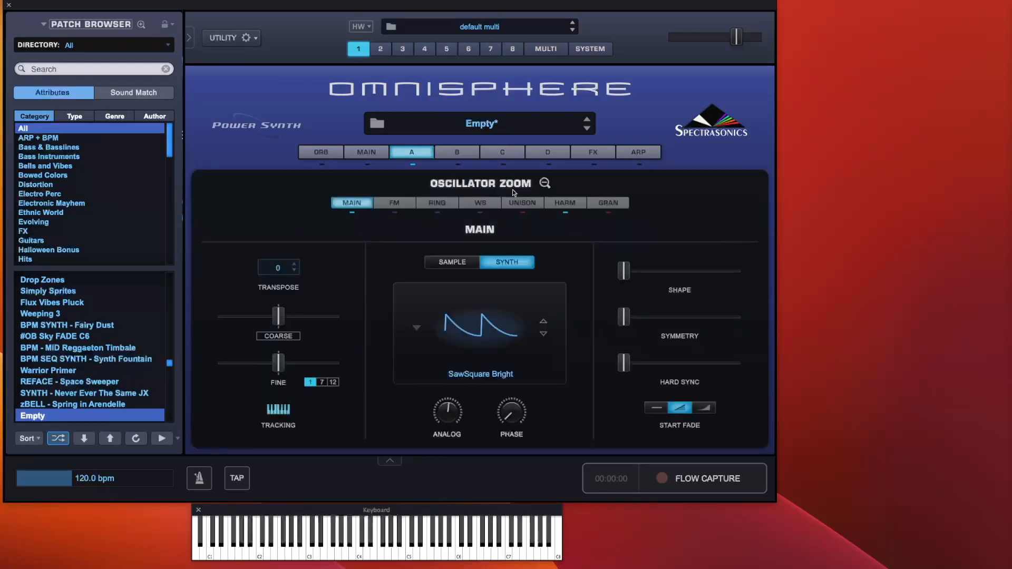
pyautogui.click(546, 184)
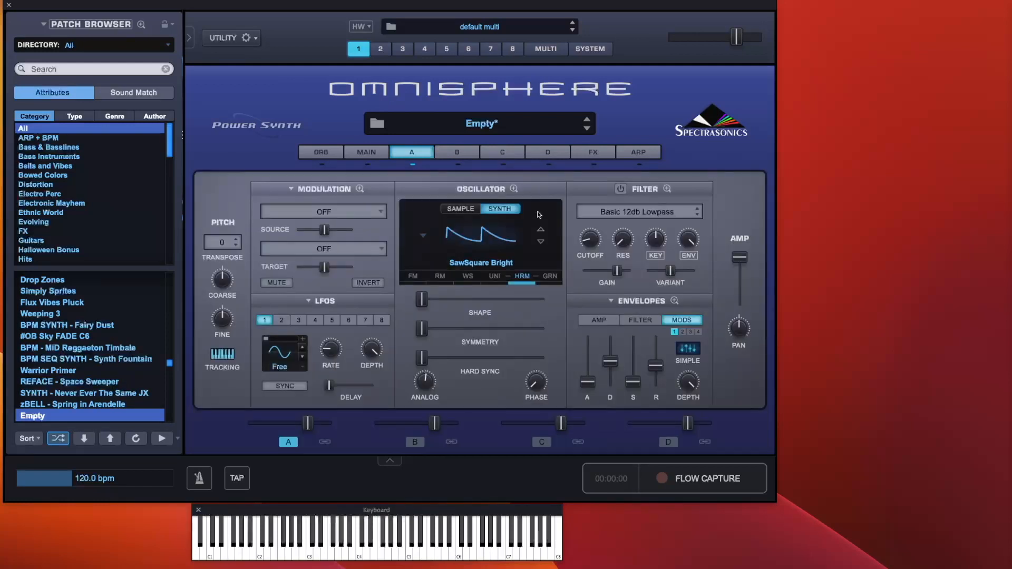
pyautogui.click(527, 275)
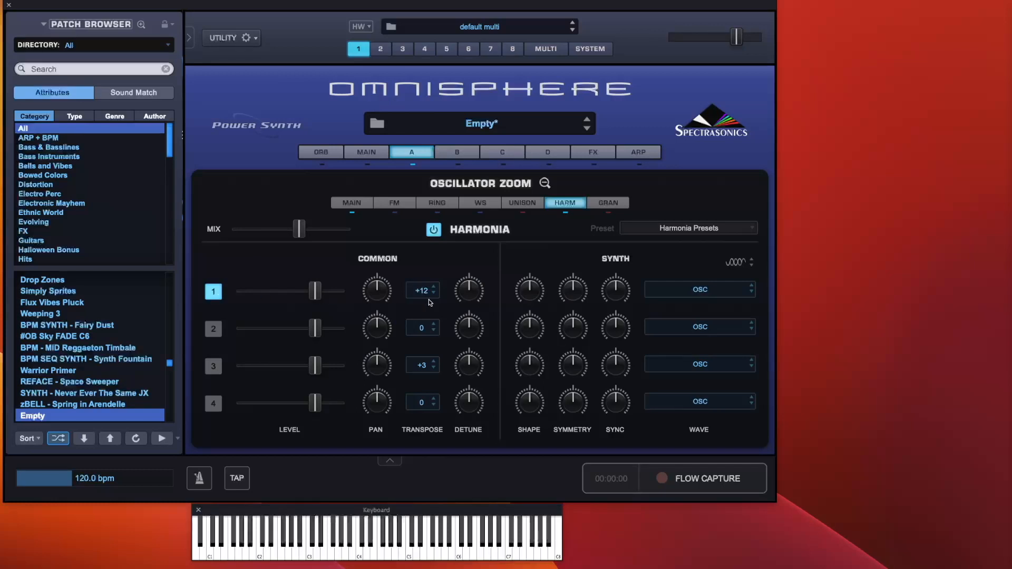
# - Set voice 1's wave to JD Keywaves from the Edgy digital wavetables and compare the sound with the voice off and on
pyautogui.click(697, 293)
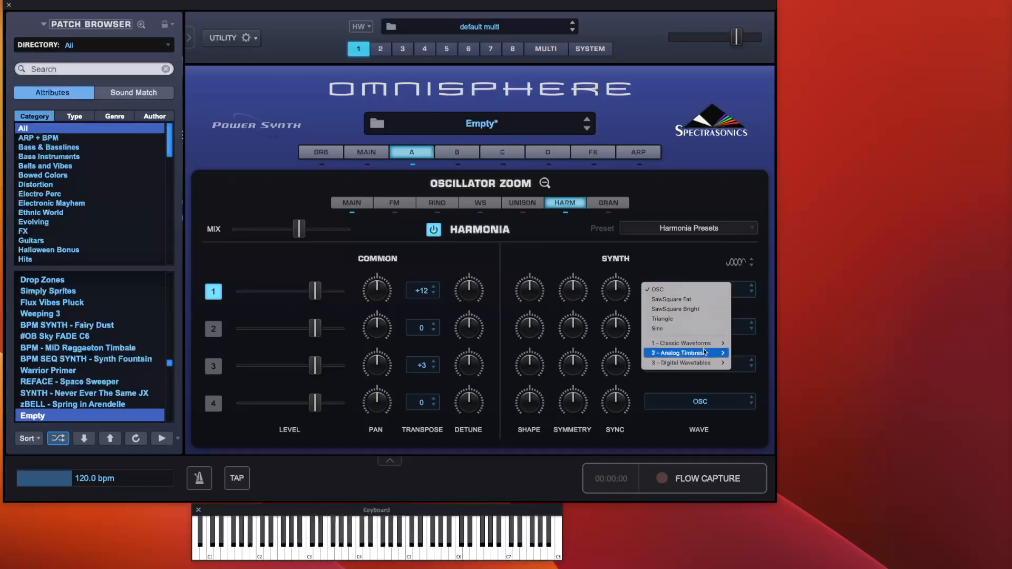
pyautogui.moveTo(706, 363)
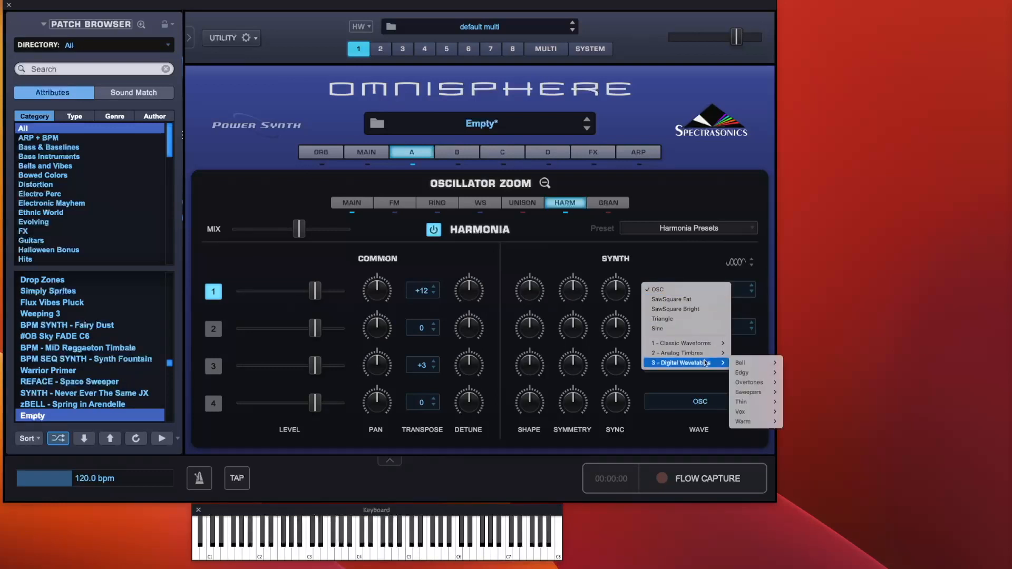
pyautogui.moveTo(764, 372)
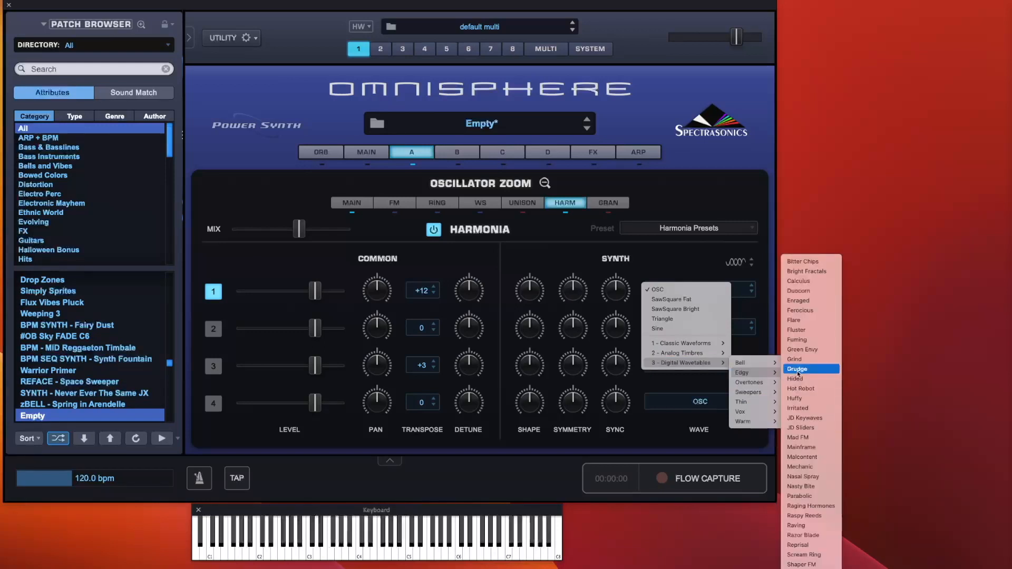
pyautogui.click(814, 420)
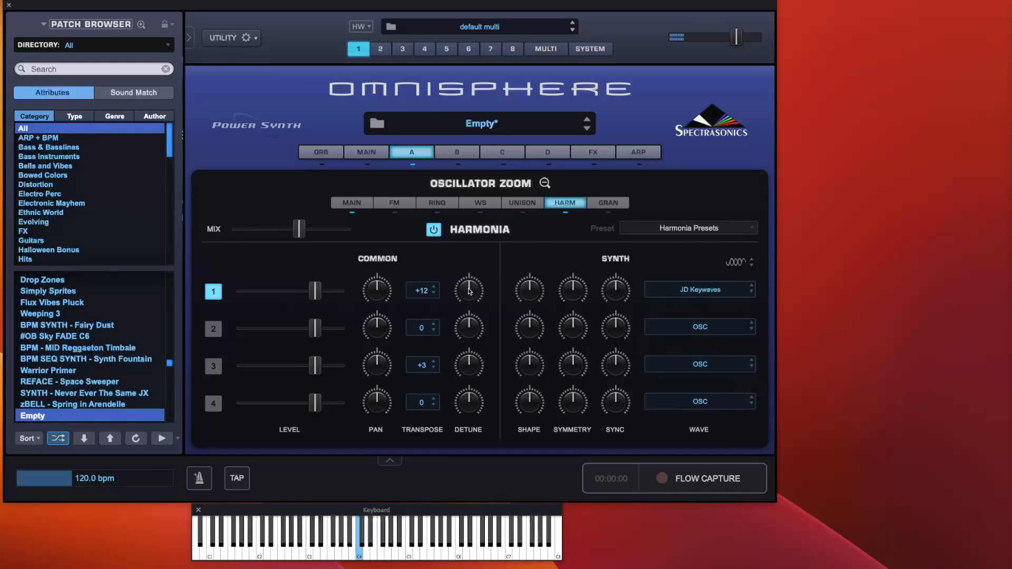
pyautogui.click(213, 293)
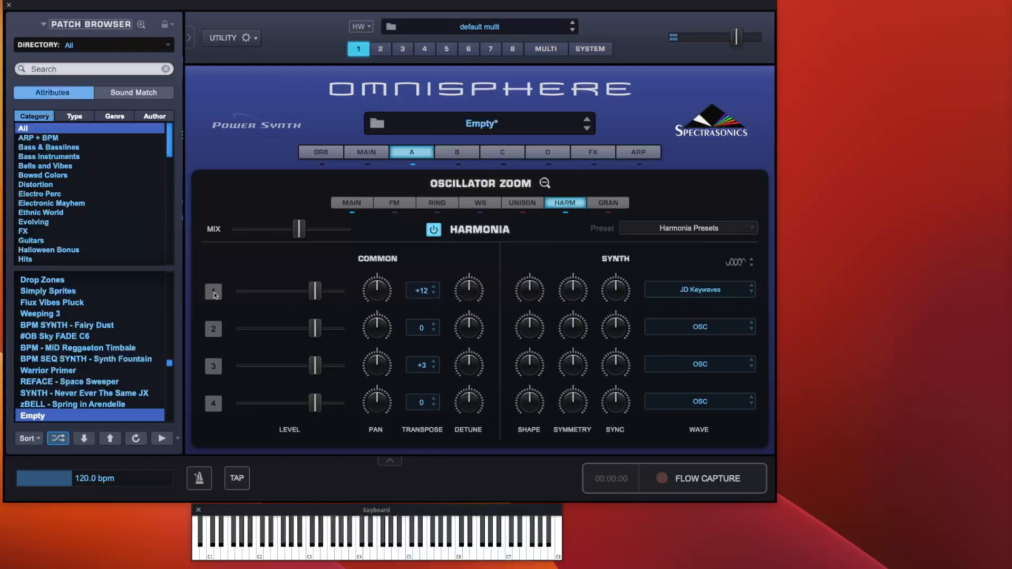
pyautogui.click(214, 293)
# - Switch on harmony voice 2, set its wave to A Solid German from the Deep analog timbres, and recheck the main oscillator waveform
pyautogui.click(213, 332)
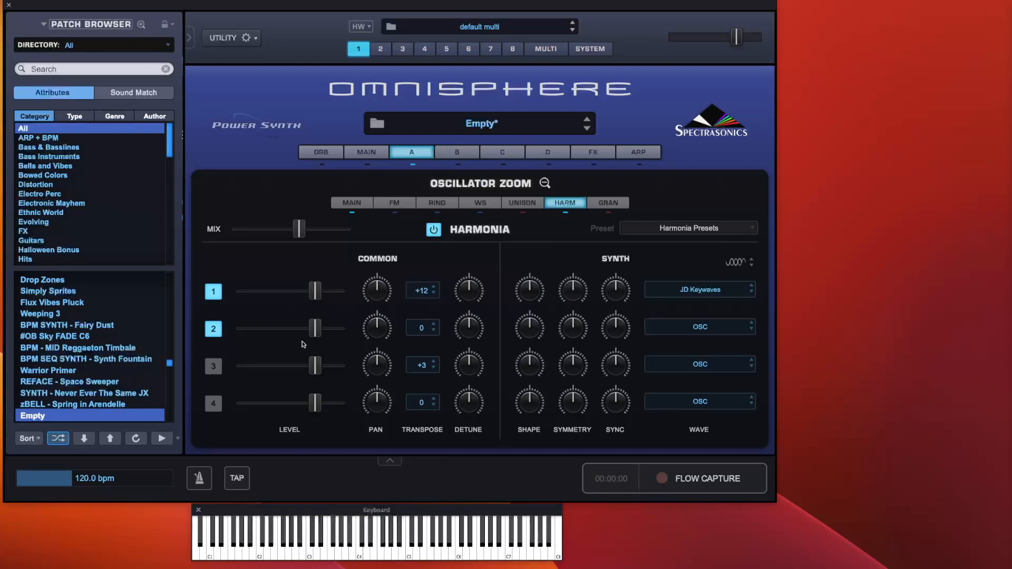
pyautogui.click(685, 329)
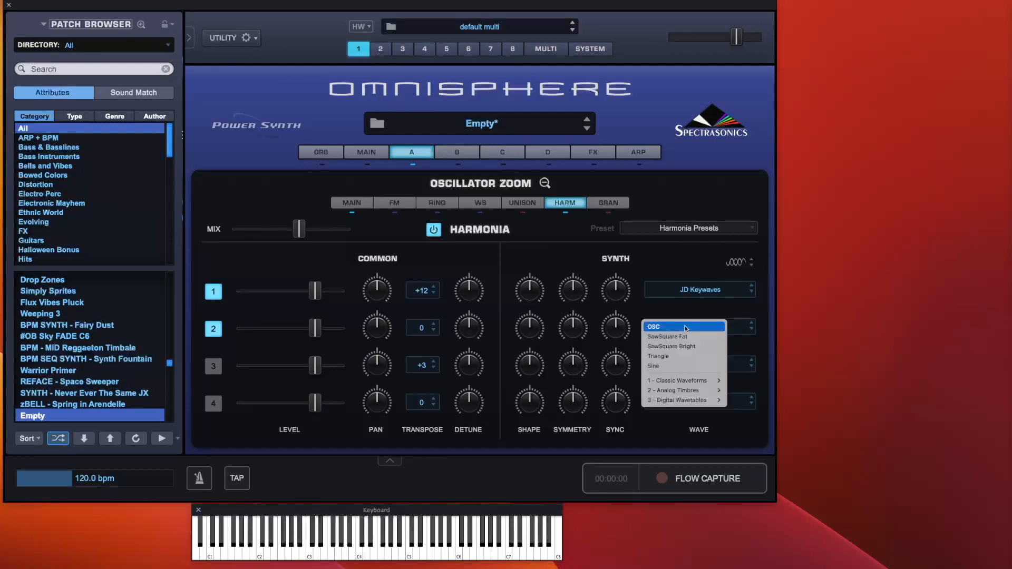
pyautogui.moveTo(708, 391)
pyautogui.moveTo(743, 400)
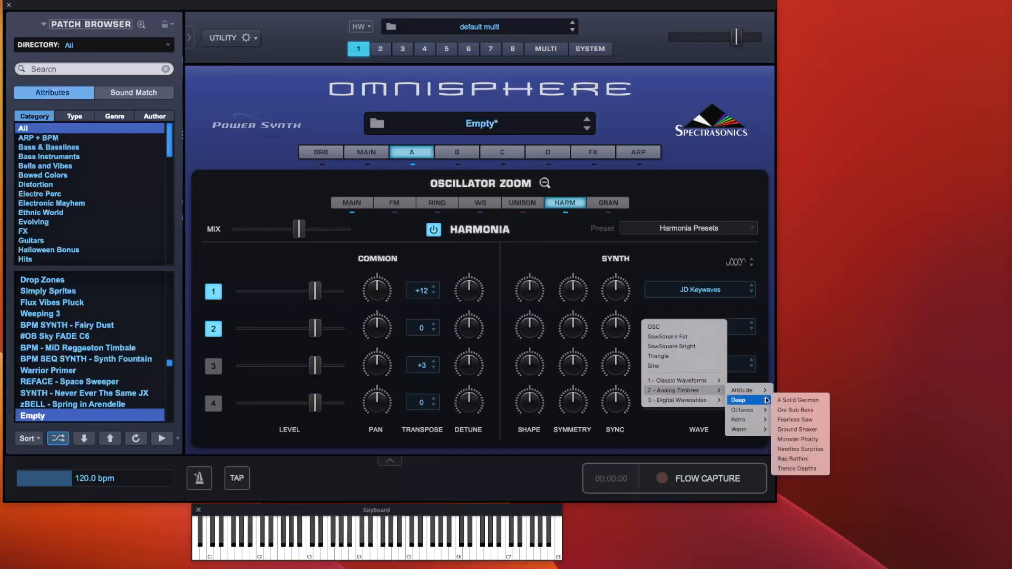
pyautogui.click(799, 402)
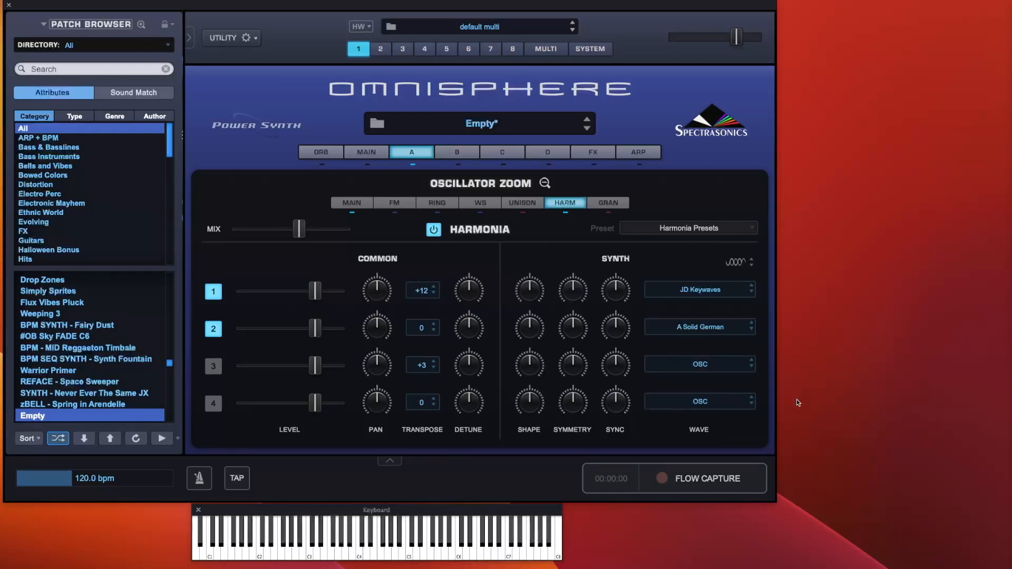
pyautogui.click(545, 183)
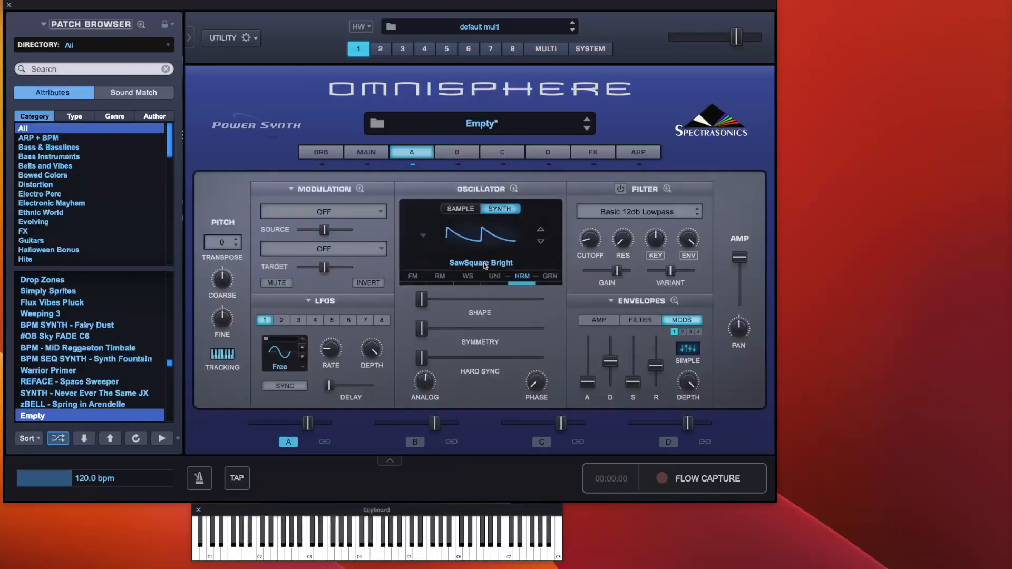
pyautogui.click(523, 277)
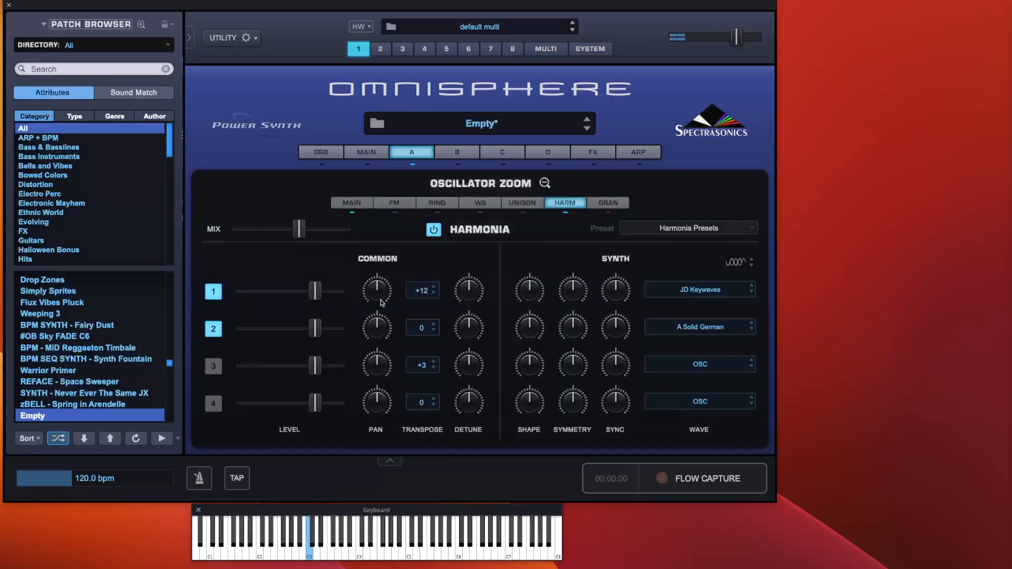
# - Switch on harmony voice 3, set its transpose to -12 and its wave to Andromeda Sub from the classic Sub Osc waveforms
pyautogui.click(213, 365)
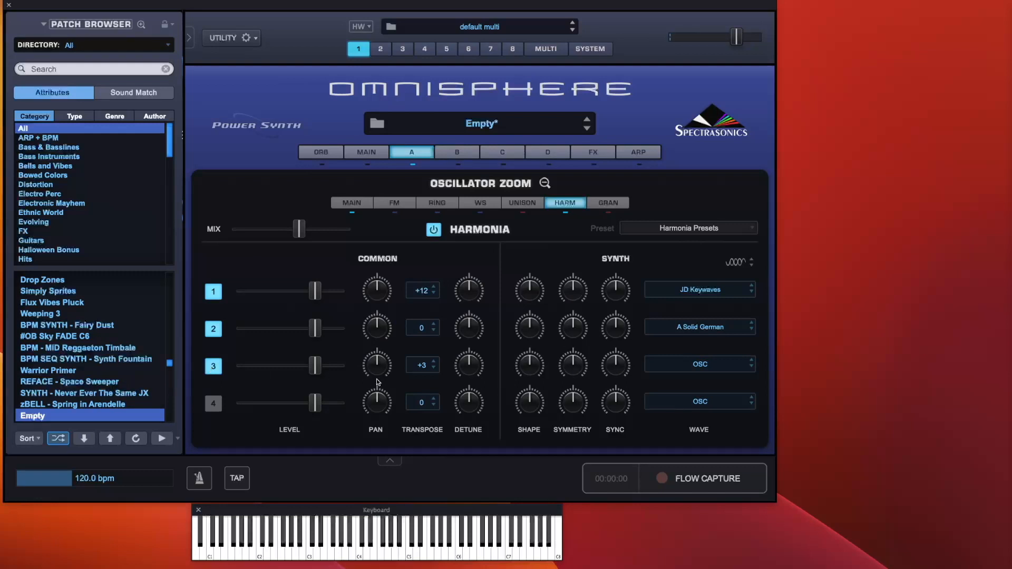
pyautogui.click(420, 372)
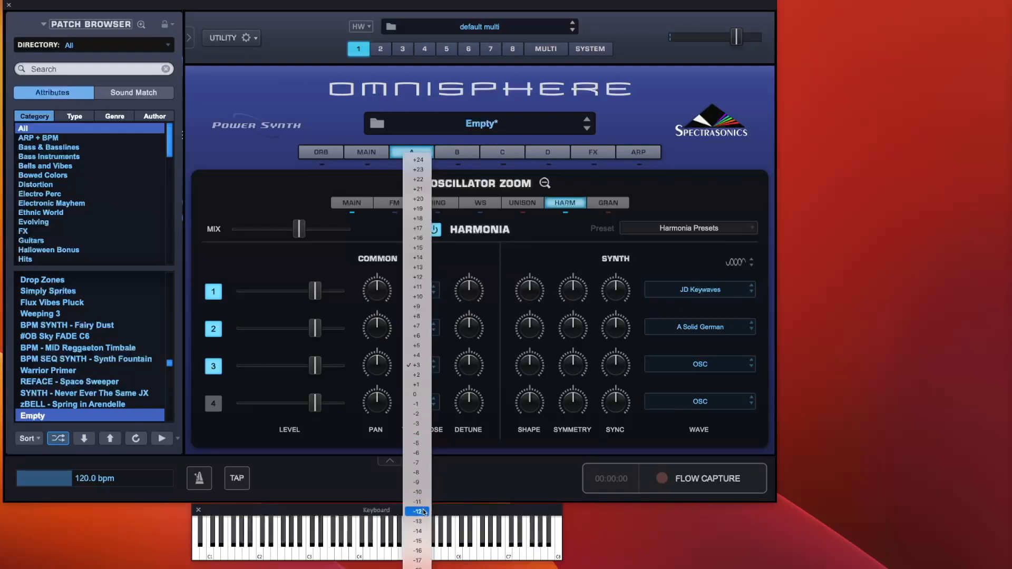
pyautogui.click(471, 479)
pyautogui.click(711, 367)
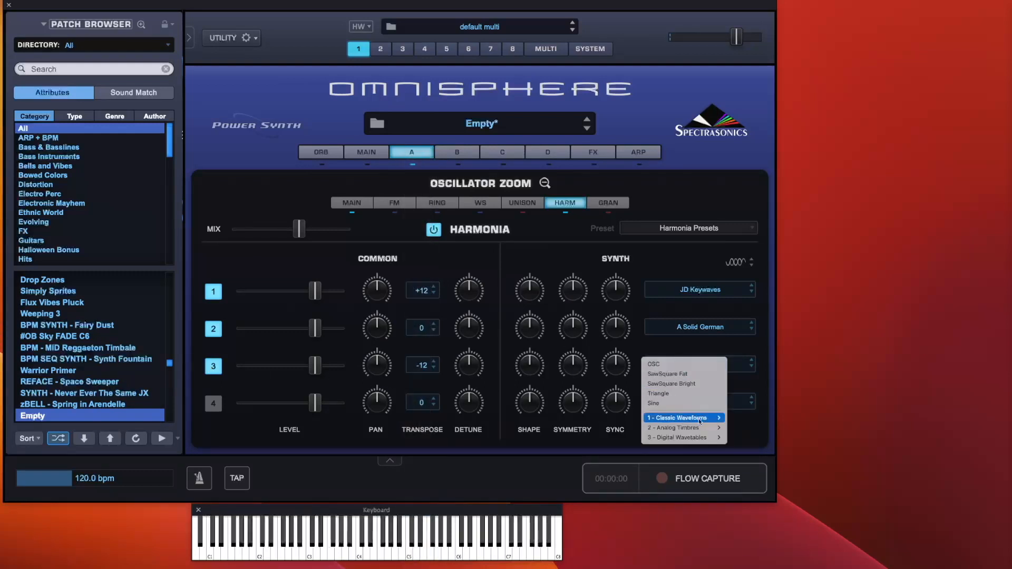
pyautogui.moveTo(758, 450)
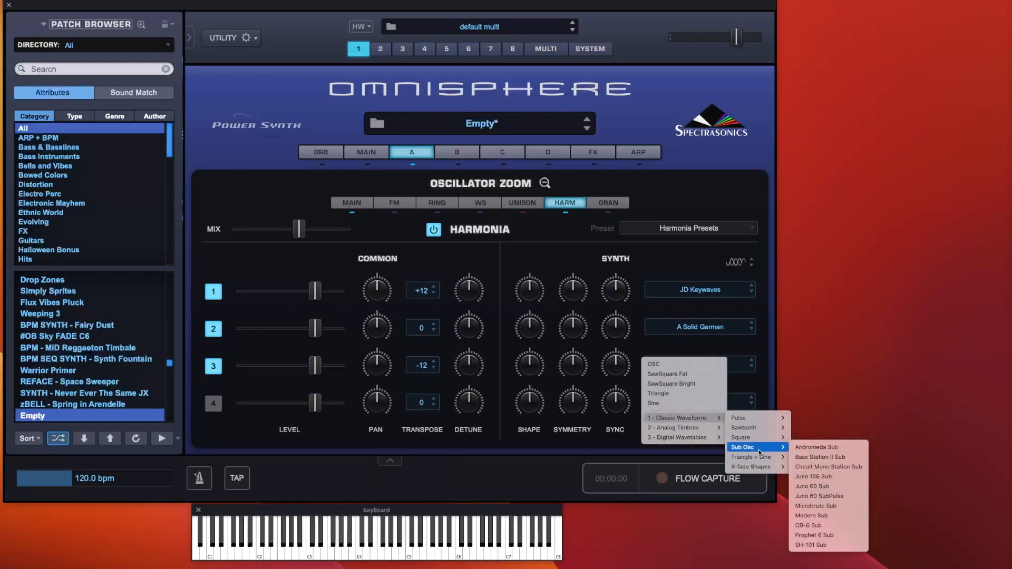
pyautogui.click(820, 447)
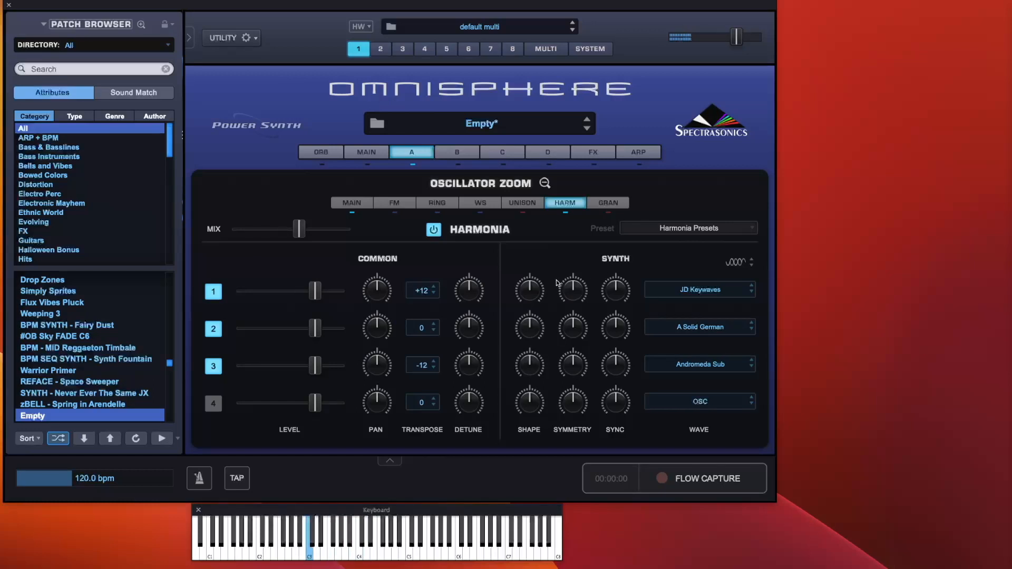
# - Examine the modulation and MIDI learn options available for harmony voice 1's shape and symmetry
pyautogui.rightClick(530, 289)
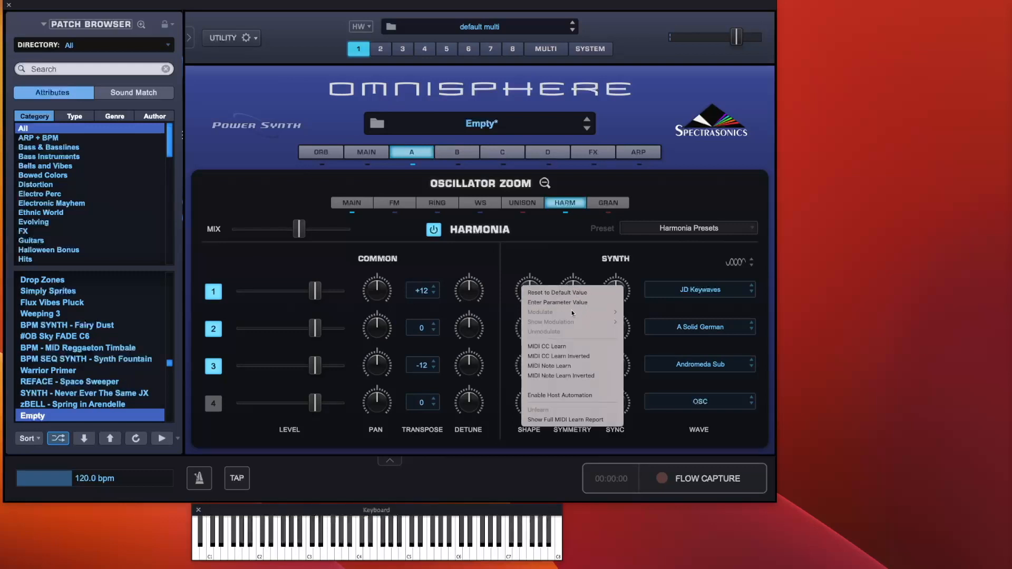
pyautogui.click(561, 262)
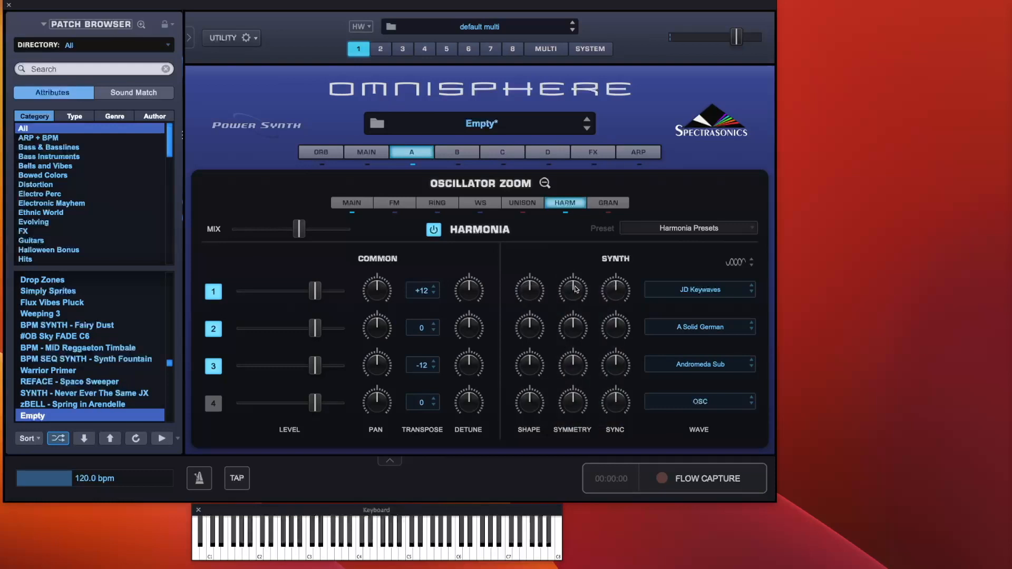
pyautogui.rightClick(576, 289)
pyautogui.click(578, 260)
# - Compare layer A's main oscillator shape, symmetry and hard sync controls with the per-voice shape, symmetry and sync controls in Harmonia
pyautogui.click(545, 184)
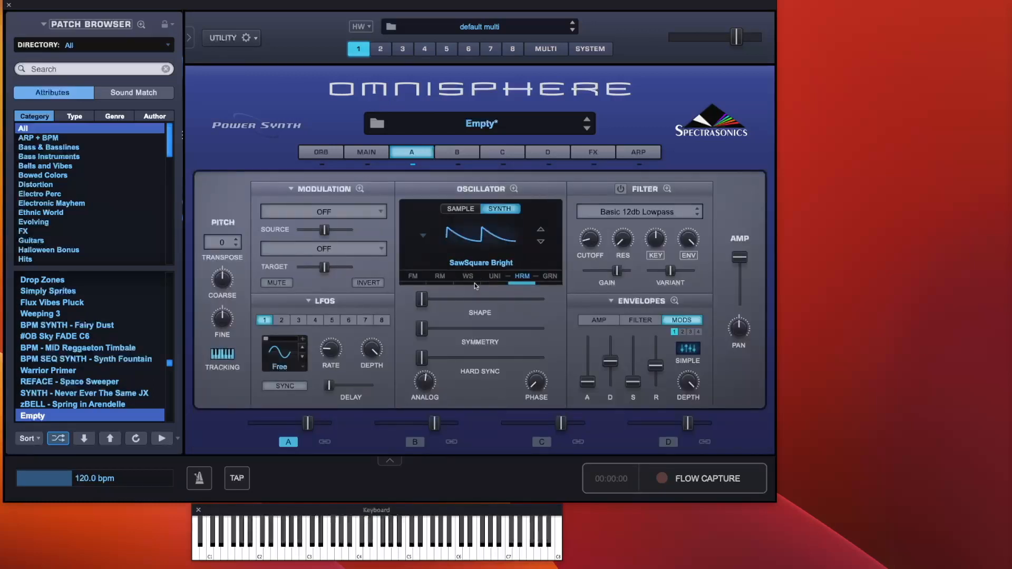
pyautogui.click(513, 189)
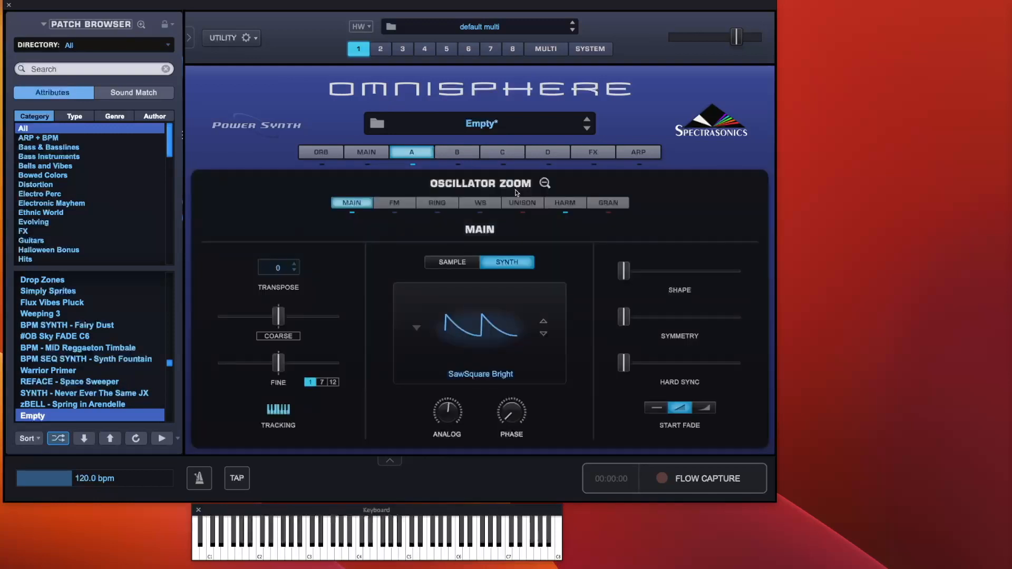
pyautogui.click(542, 185)
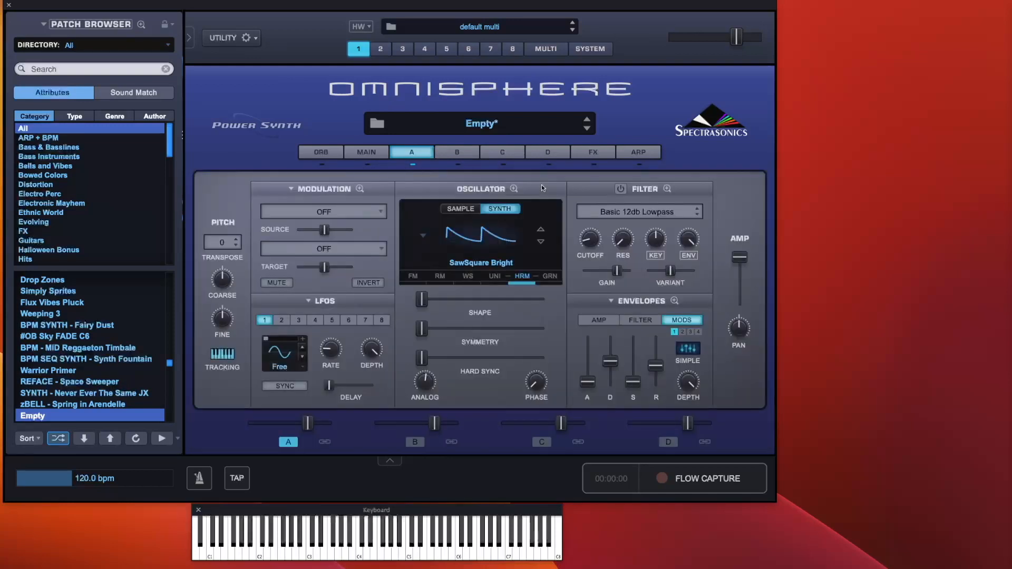
pyautogui.click(523, 277)
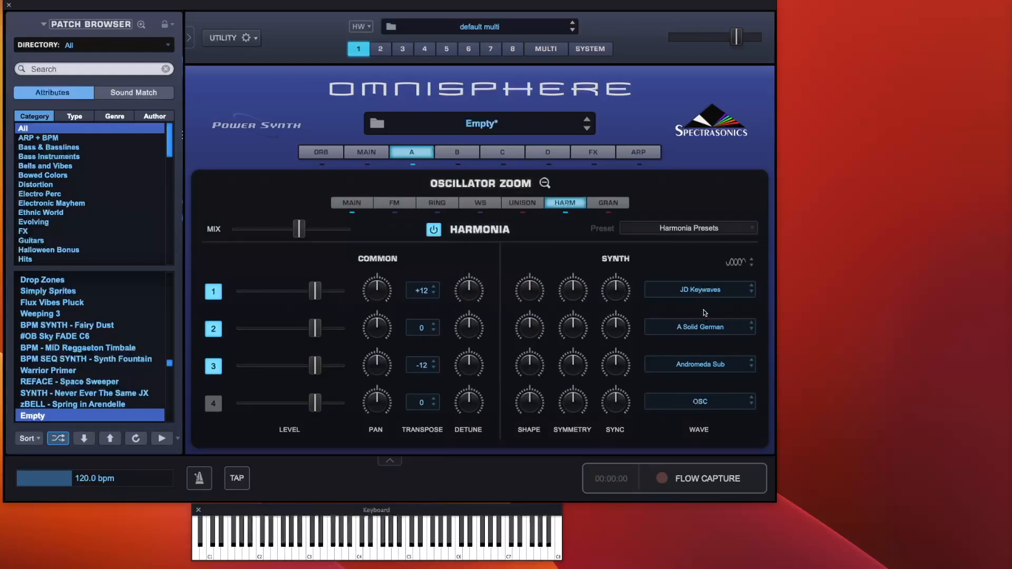
pyautogui.click(545, 184)
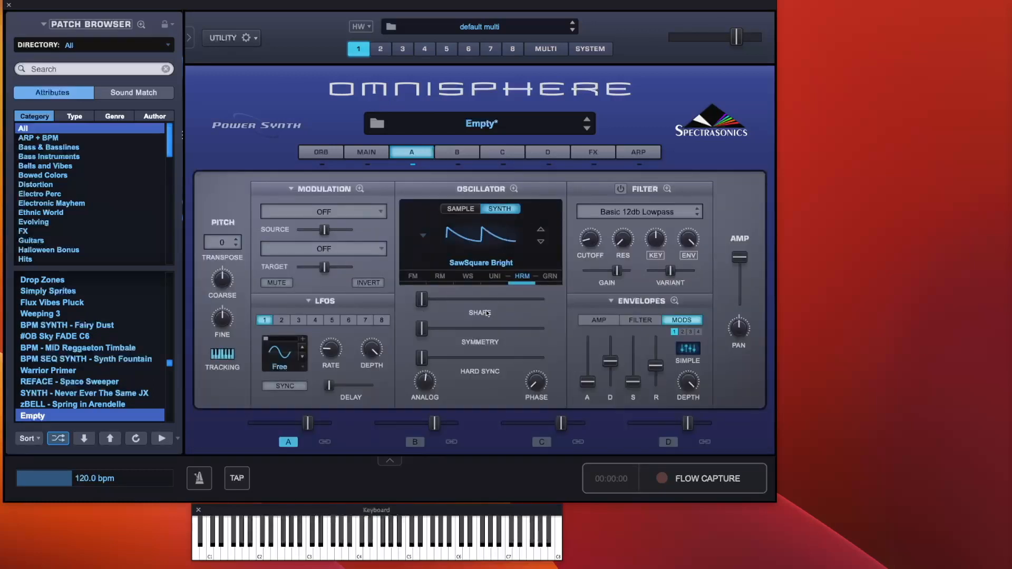
pyautogui.moveTo(422, 303); pyautogui.dragTo(392, 363)
pyautogui.click(514, 189)
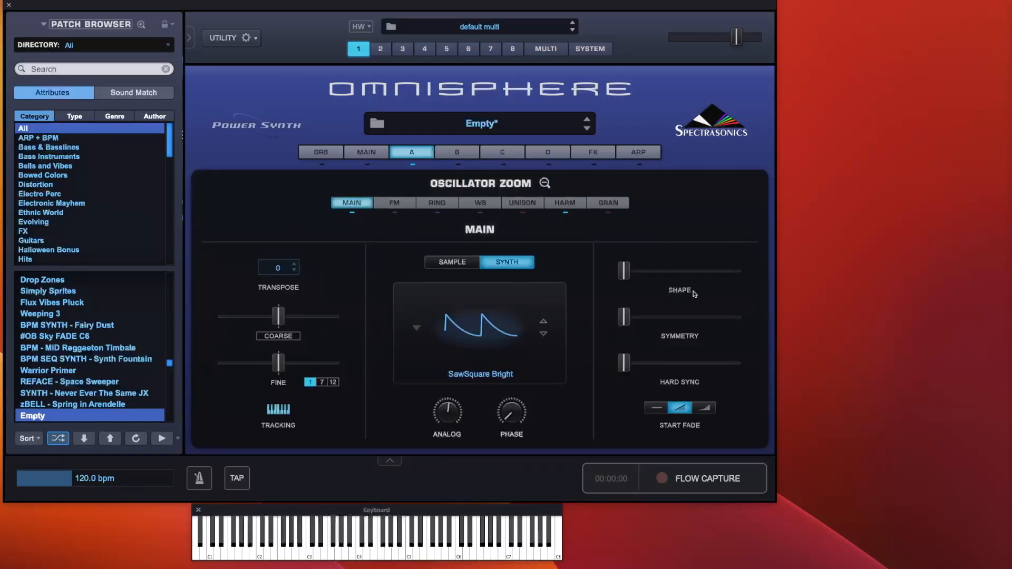
pyautogui.click(550, 202)
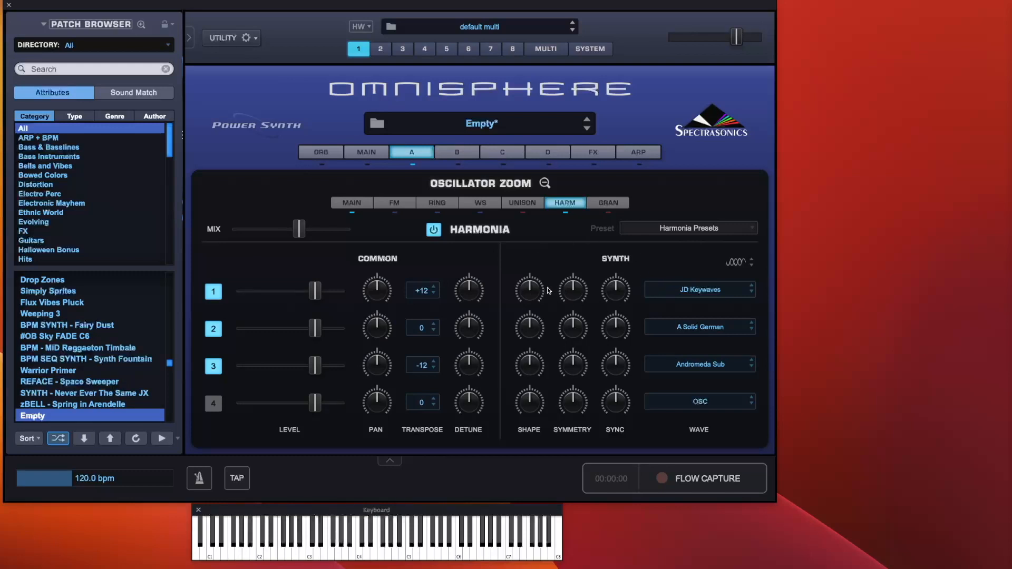
pyautogui.click(545, 185)
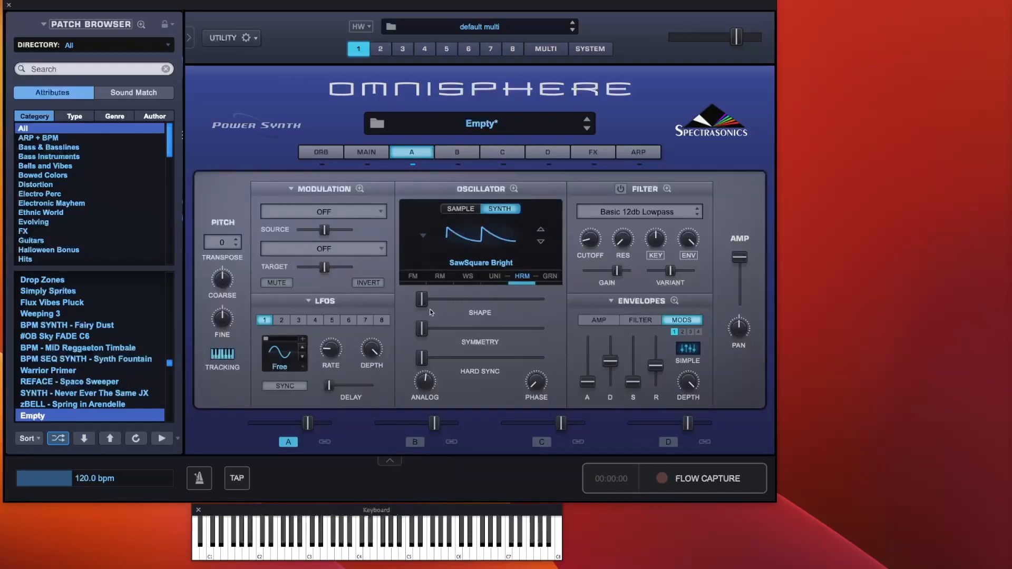
pyautogui.click(514, 189)
pyautogui.click(545, 184)
pyautogui.click(528, 269)
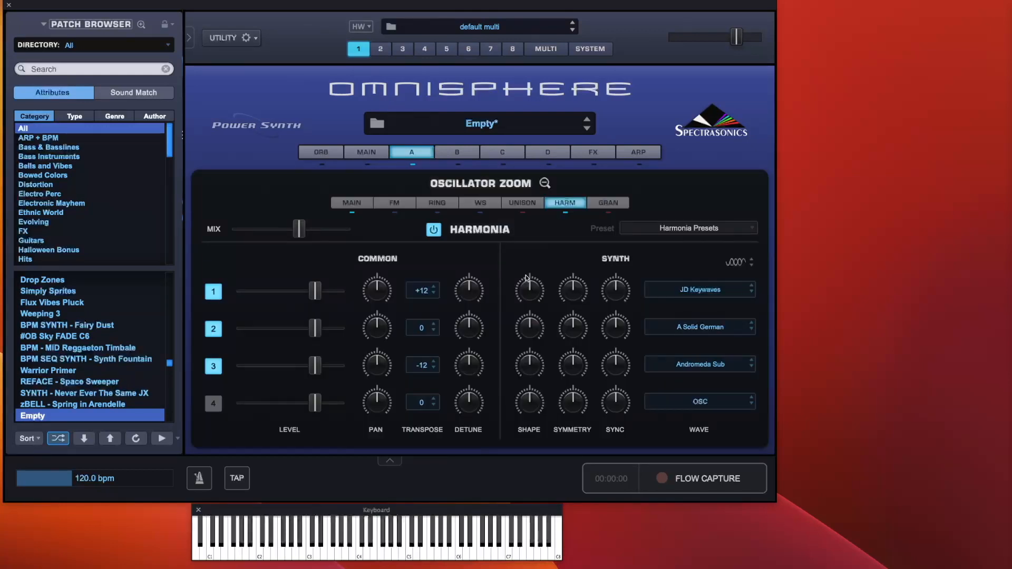
# - Switch off harmony voices 2 and 3, adjust voice 1's shape, symmetry and sync, and compare the sound with the voice off and on
pyautogui.click(213, 331)
pyautogui.click(214, 367)
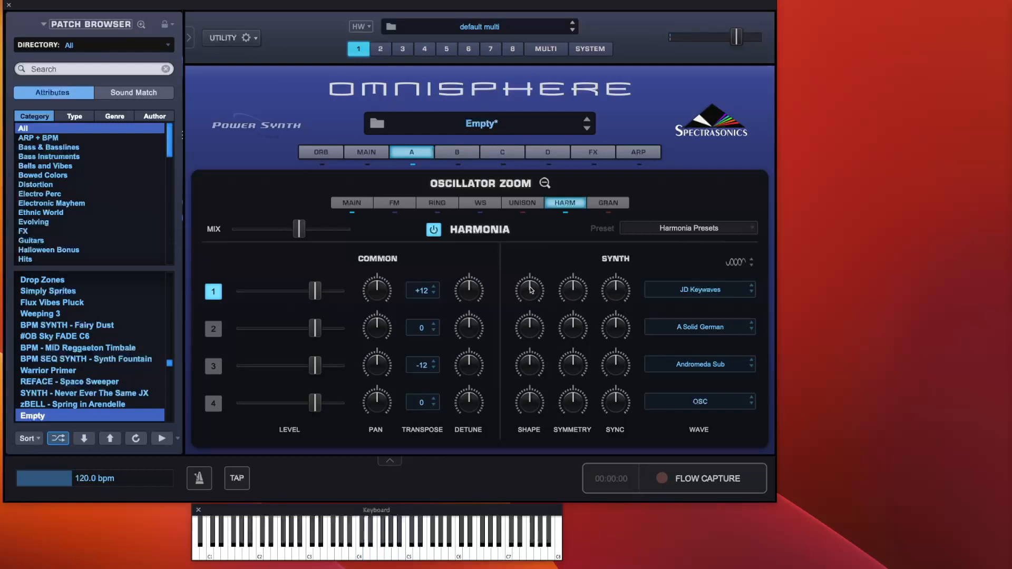
pyautogui.moveTo(531, 290); pyautogui.dragTo(625, 264)
pyautogui.click(213, 293)
pyautogui.click(214, 293)
# - Adjust shape, symmetry and sync for harmony voices 2 and 3 with both voices switched back on
pyautogui.moveTo(529, 327); pyautogui.dragTo(578, 358)
pyautogui.moveTo(618, 323)
pyautogui.moveTo(618, 322); pyautogui.dragTo(618, 346)
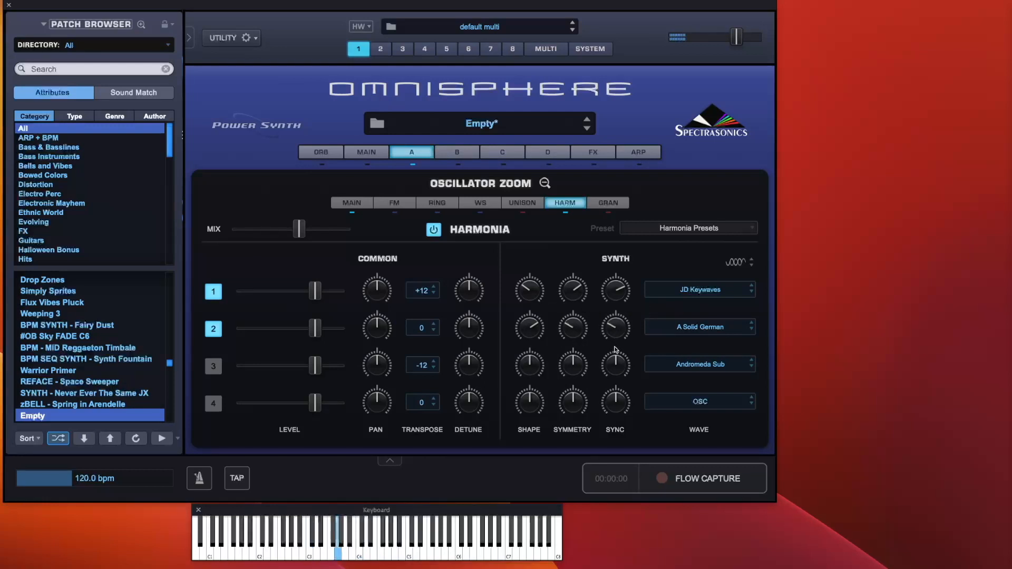
pyautogui.click(220, 369)
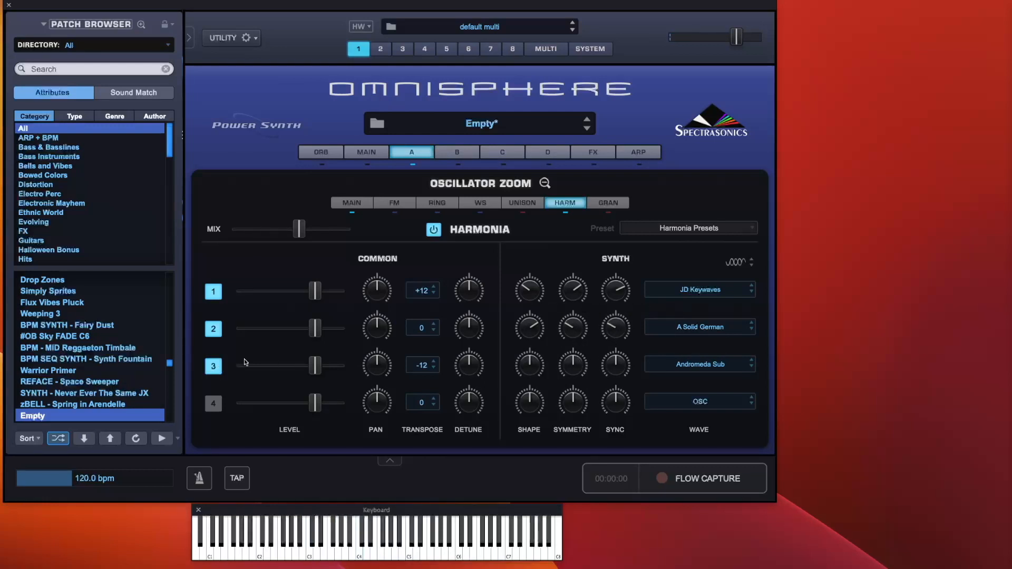
pyautogui.moveTo(527, 367); pyautogui.dragTo(620, 357)
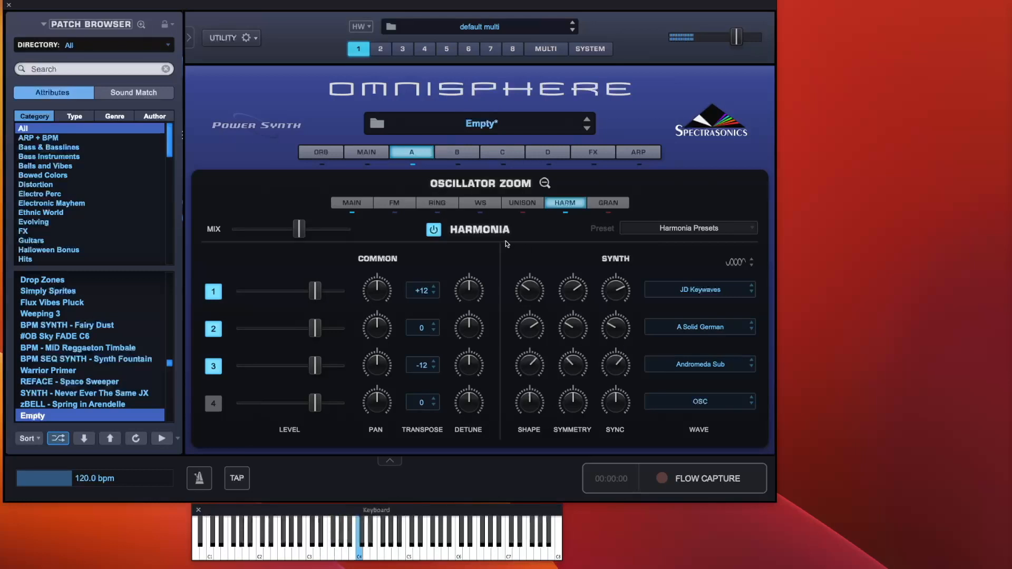
# - Load the Rich and Moogie2 lowpass filter preset on layer A
pyautogui.click(544, 183)
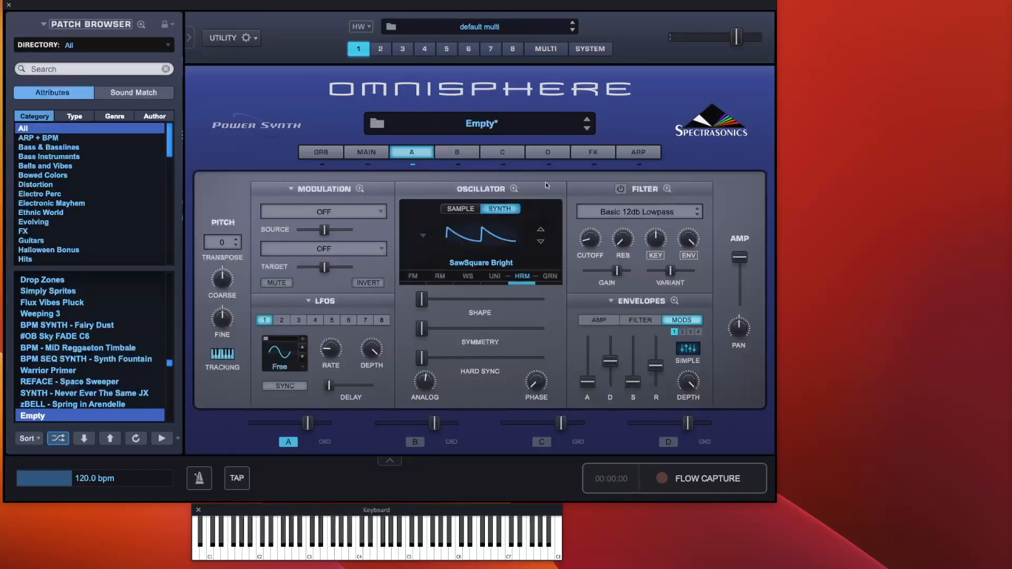
pyautogui.click(638, 207)
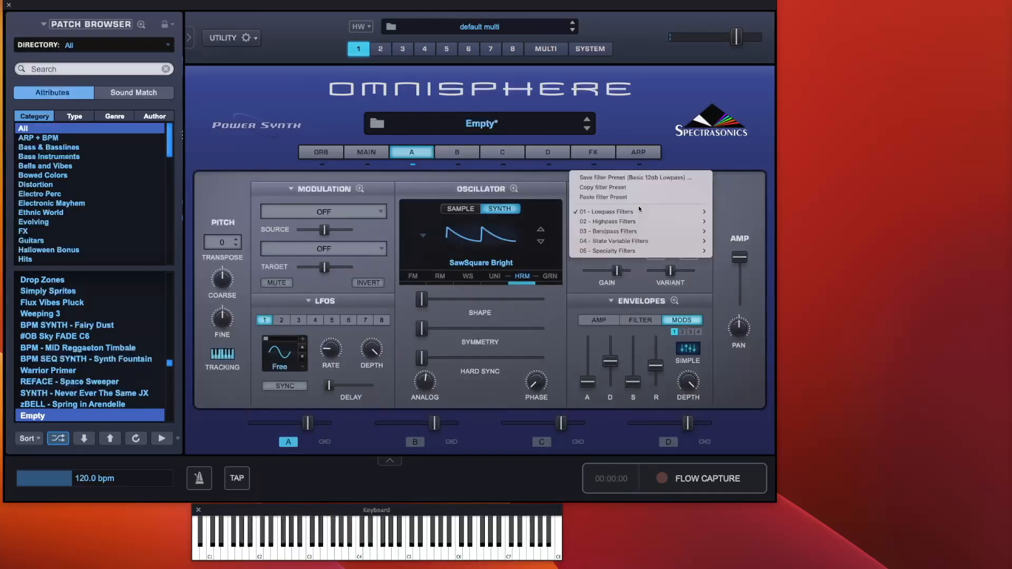
pyautogui.moveTo(653, 213)
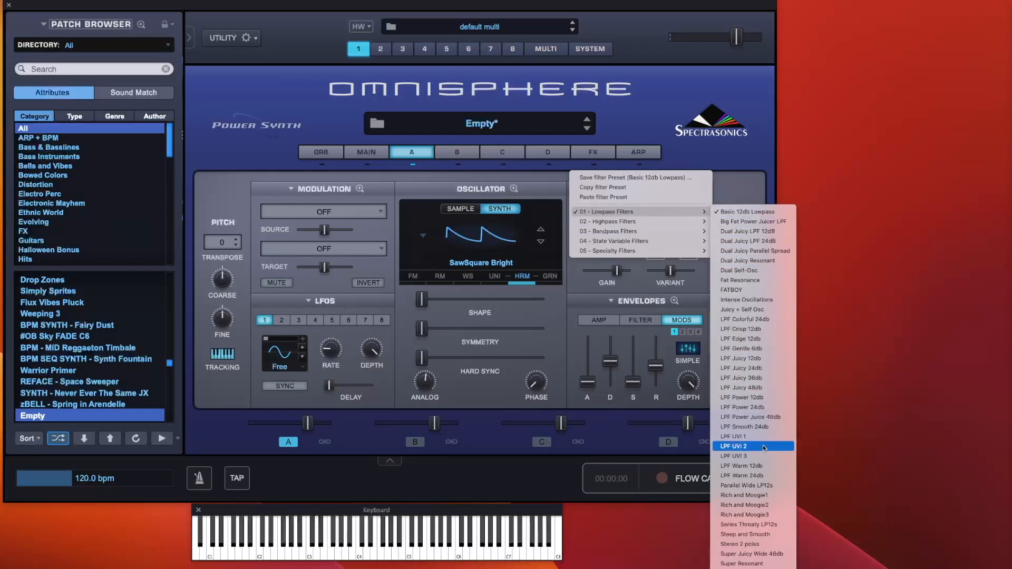
pyautogui.click(766, 504)
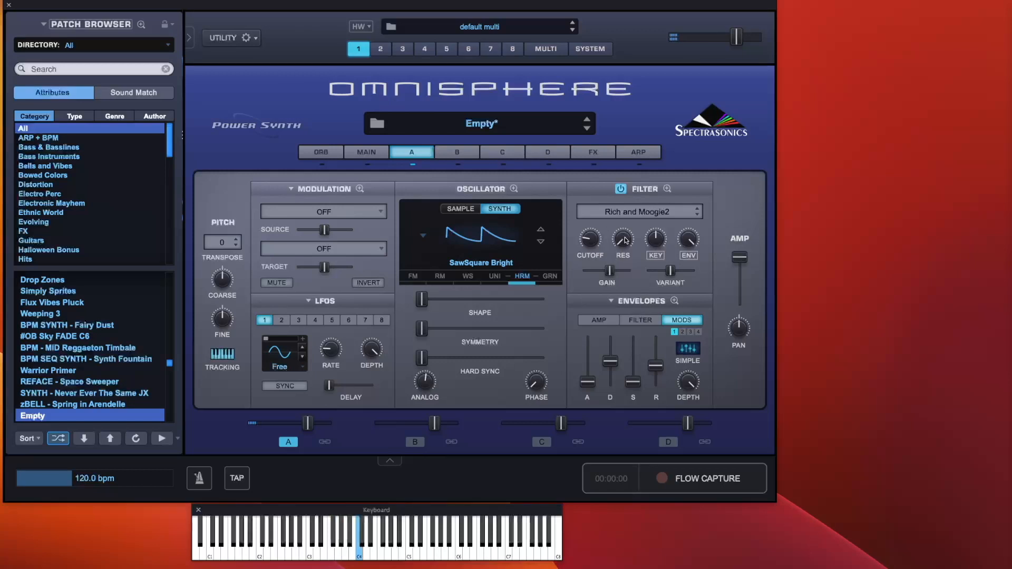
# - Shorten the filter envelope's decay, and lower the amp envelope's sustain and release to minimum with a shorter decay
pyautogui.click(637, 320)
pyautogui.moveTo(611, 358)
pyautogui.mouseDown()
pyautogui.moveTo(611, 370)
pyautogui.moveTo(657, 372)
pyautogui.moveTo(637, 385)
pyautogui.moveTo(610, 376)
pyautogui.mouseUp()
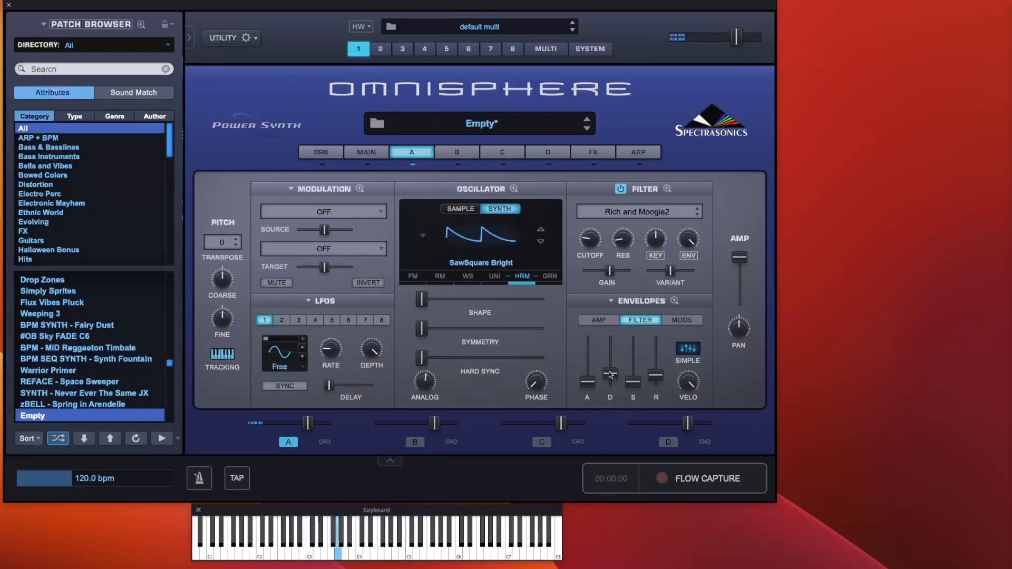
pyautogui.click(600, 321)
pyautogui.moveTo(635, 341); pyautogui.dragTo(653, 390)
pyautogui.moveTo(610, 363); pyautogui.dragTo(613, 375)
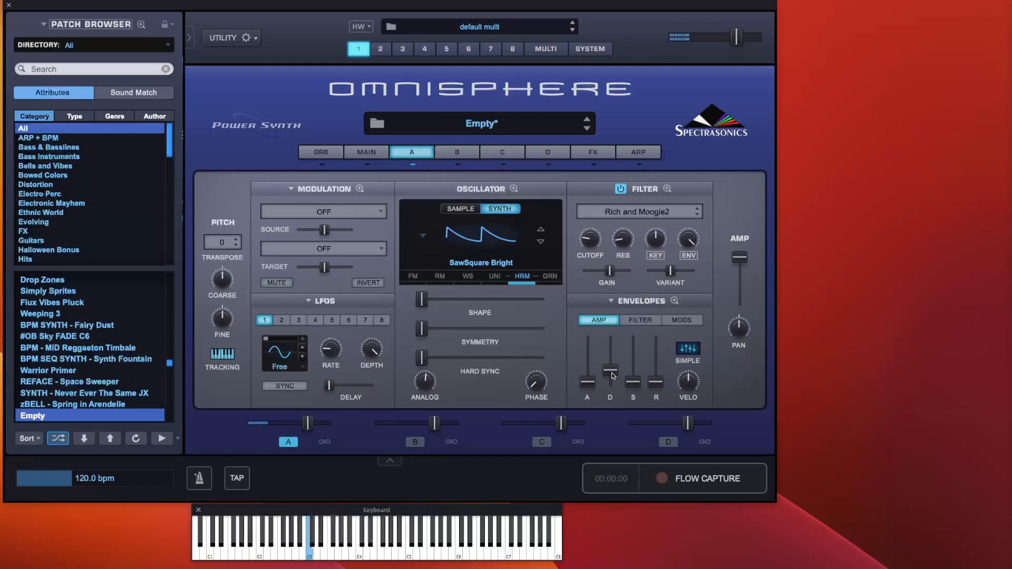
# - Add a BPM Delay X3 to the first slot of the common effects rack
pyautogui.click(596, 154)
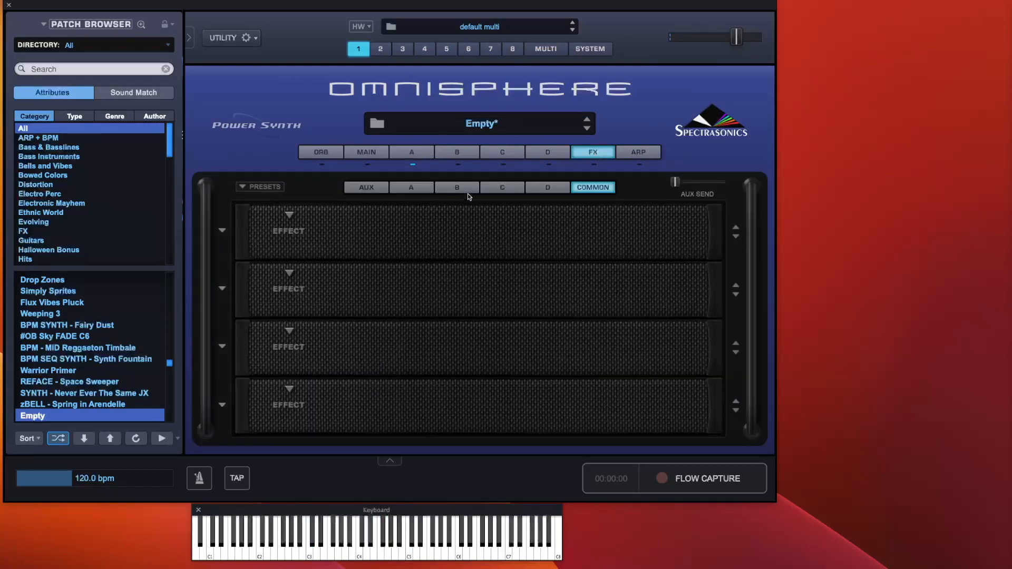
pyautogui.click(288, 217)
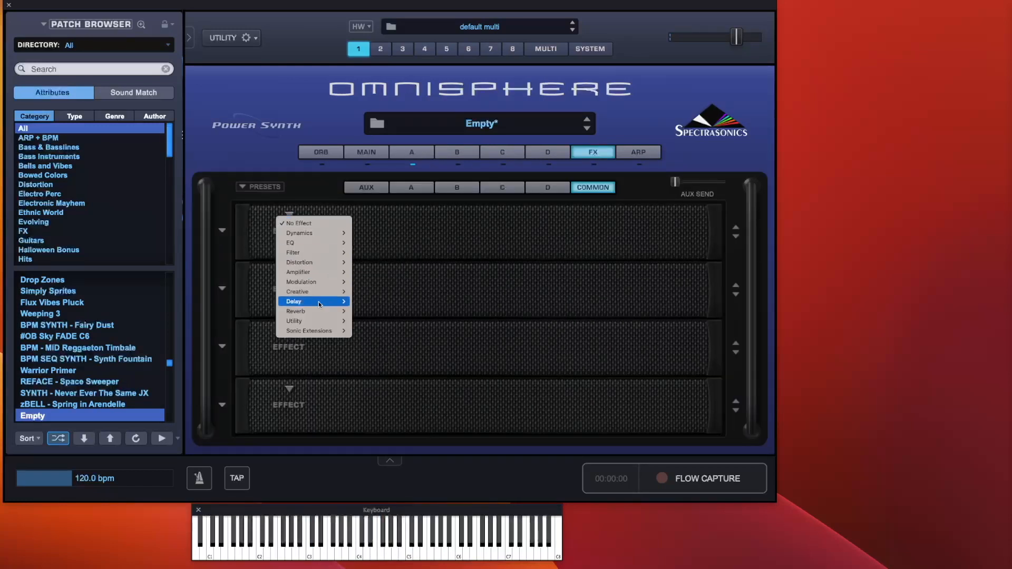
pyautogui.moveTo(321, 303)
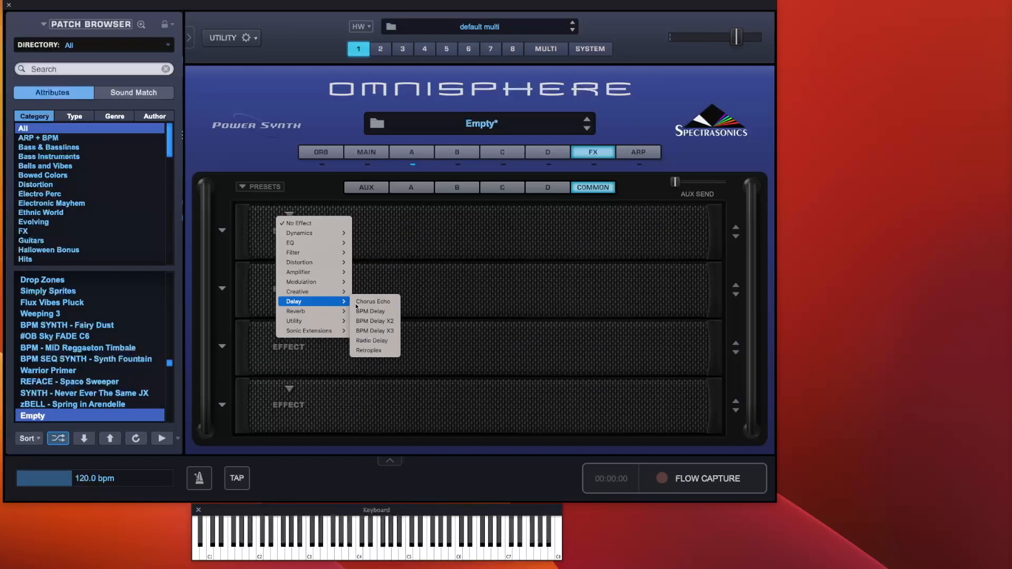
pyautogui.click(384, 330)
pyautogui.moveTo(283, 251)
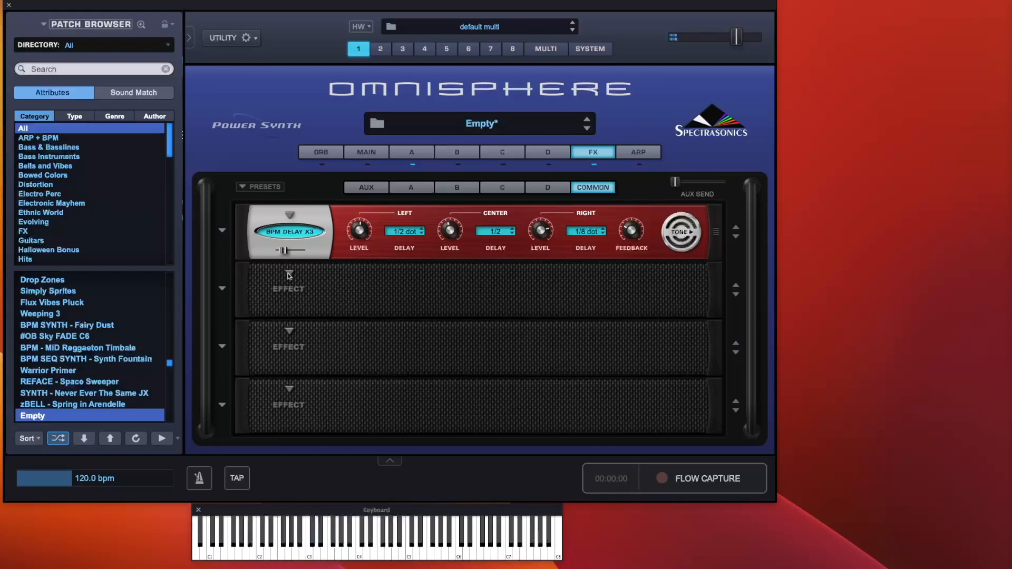
# - Add a PRO-Verb reverb below the delay and move it down to the third effects slot
pyautogui.click(289, 272)
pyautogui.moveTo(320, 362)
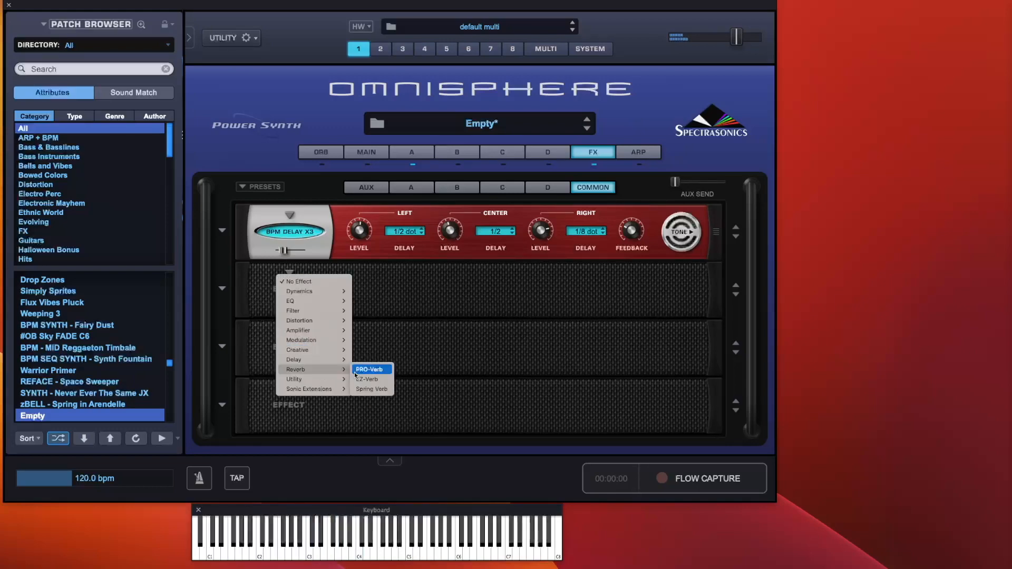
pyautogui.click(371, 369)
pyautogui.moveTo(244, 289); pyautogui.dragTo(245, 342)
# - Add an Ultra Chorus to the second slot with the Analog Chorus Wide preset, and adjust the chorus and reverb mix levels
pyautogui.click(289, 274)
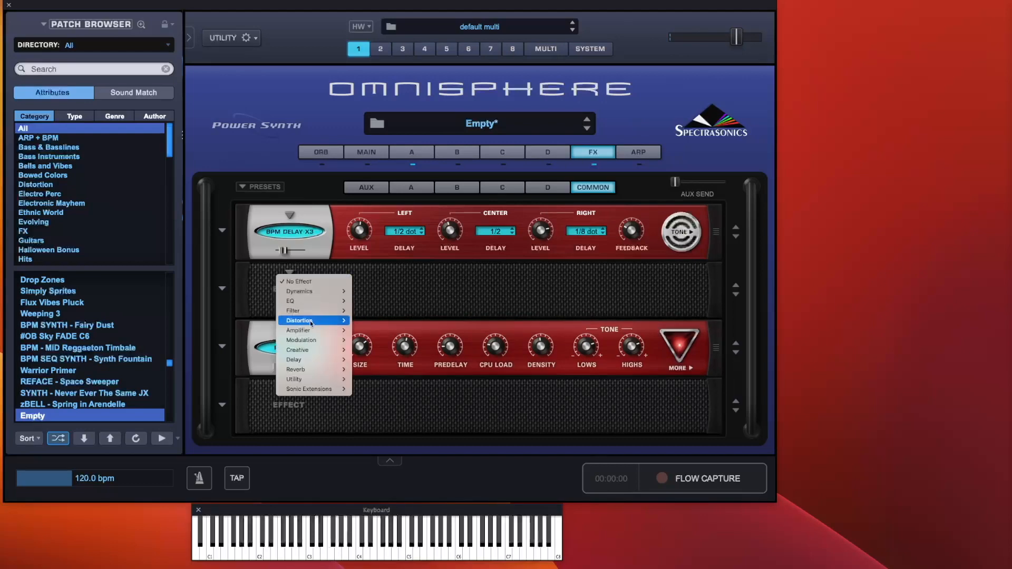
pyautogui.moveTo(314, 340)
pyautogui.click(376, 351)
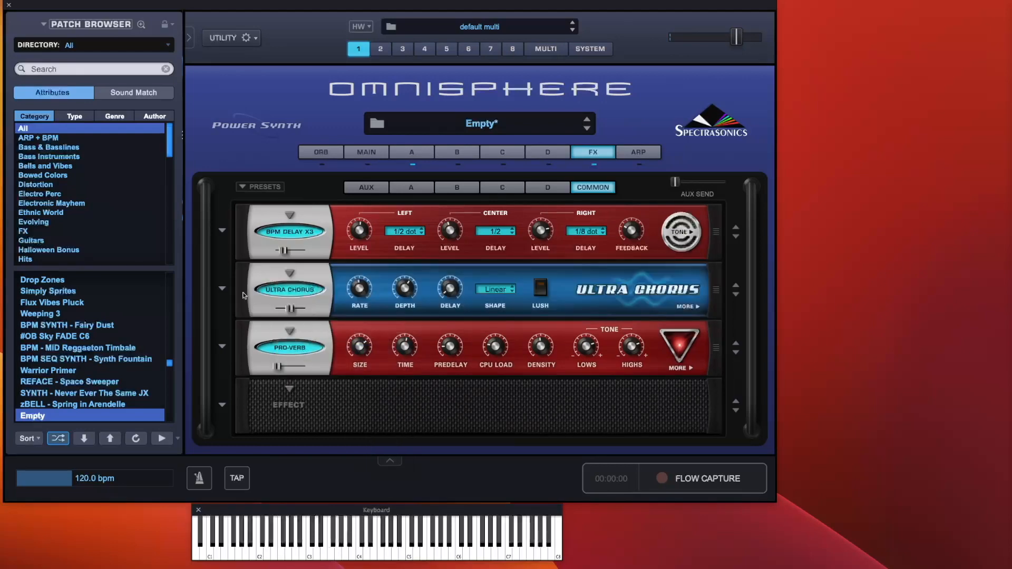
pyautogui.click(222, 288)
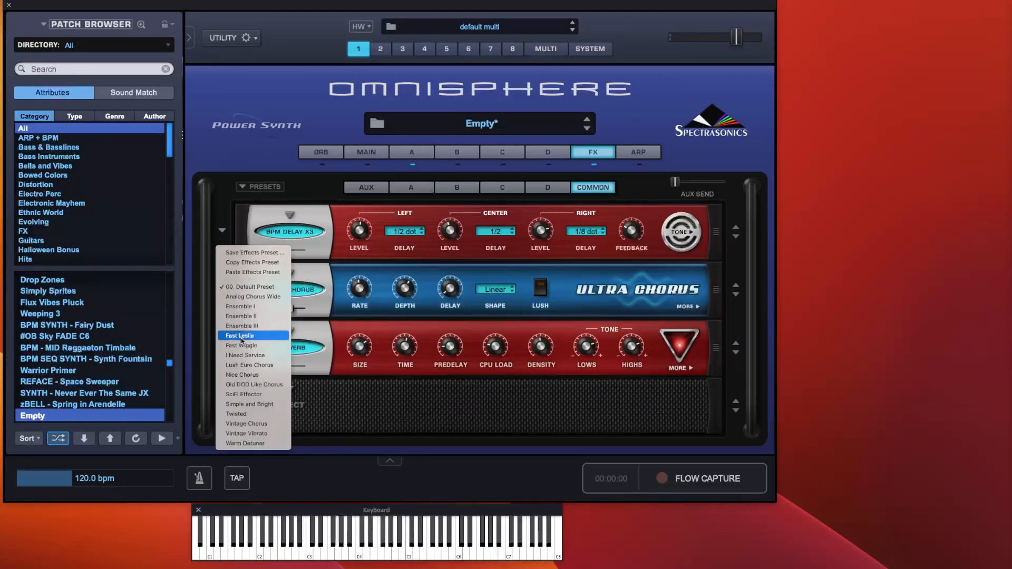
pyautogui.click(258, 297)
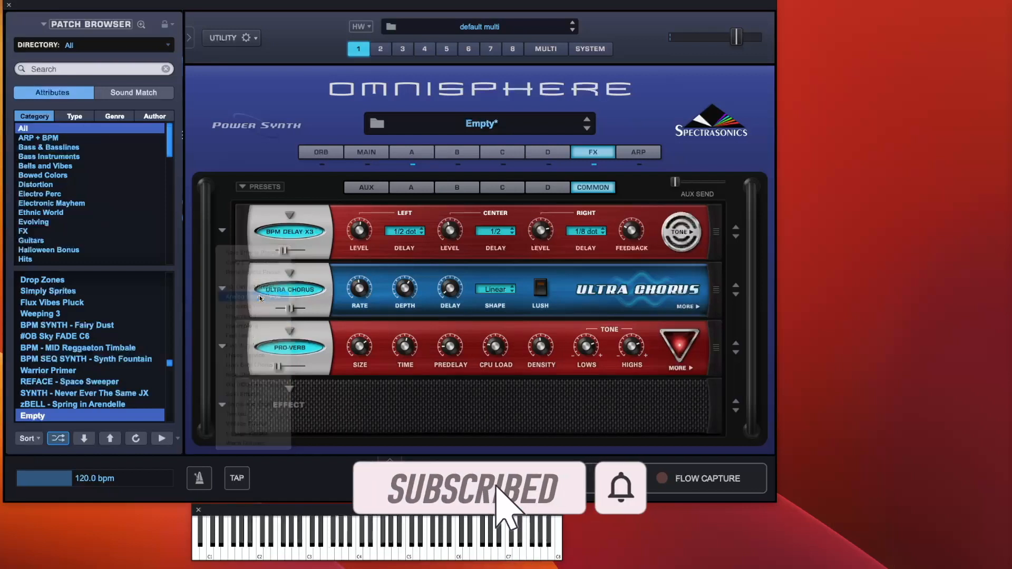
pyautogui.moveTo(306, 308); pyautogui.dragTo(285, 310)
pyautogui.moveTo(278, 366); pyautogui.dragTo(277, 370)
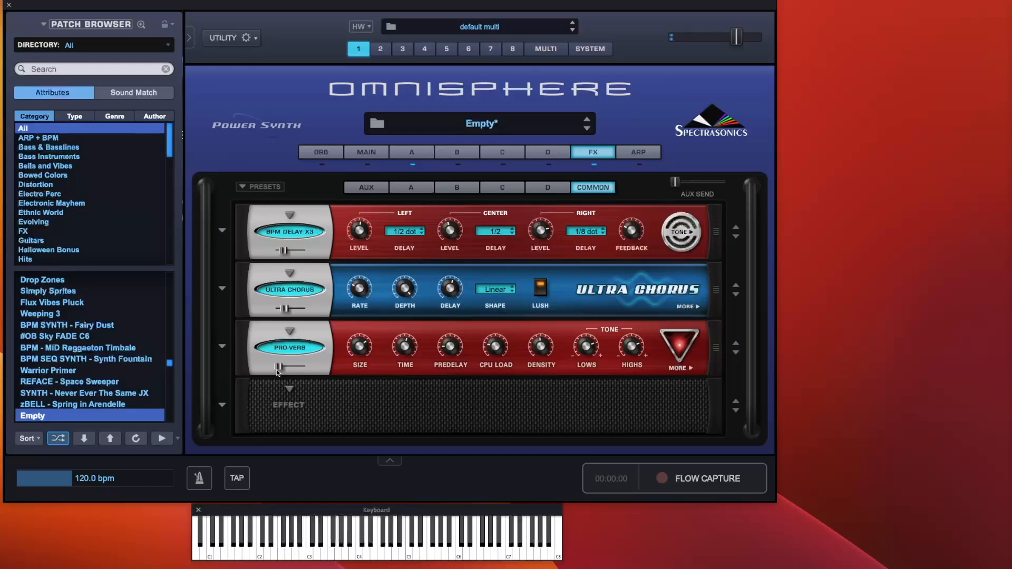
# - Return to layer A and reopen its Harmonia settings
pyautogui.click(414, 152)
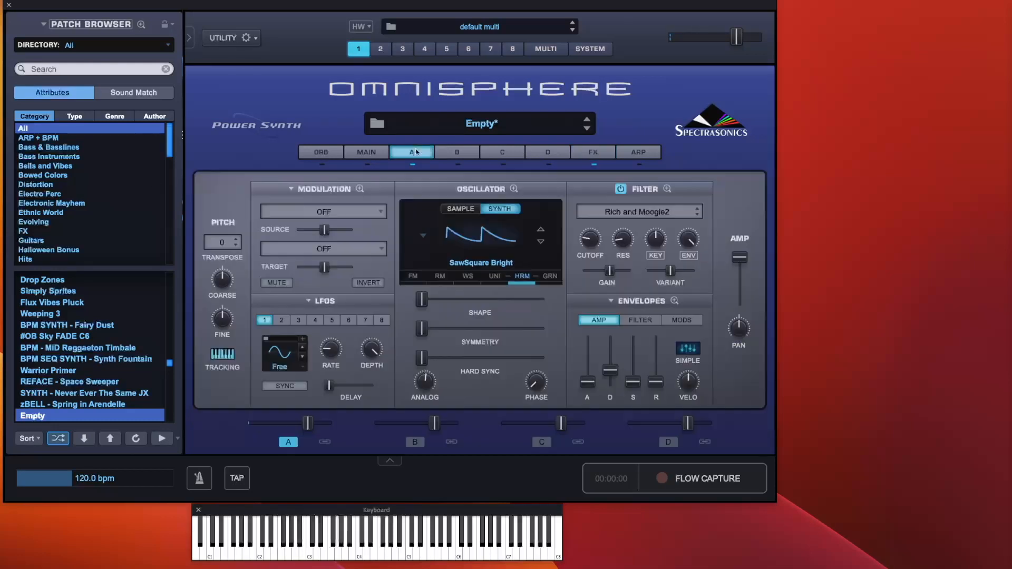
pyautogui.click(522, 277)
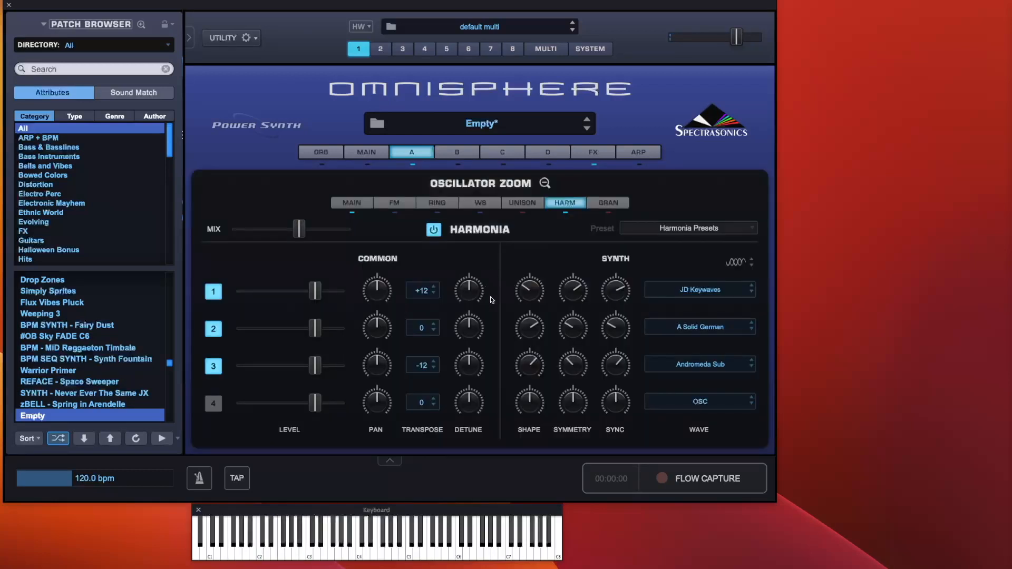